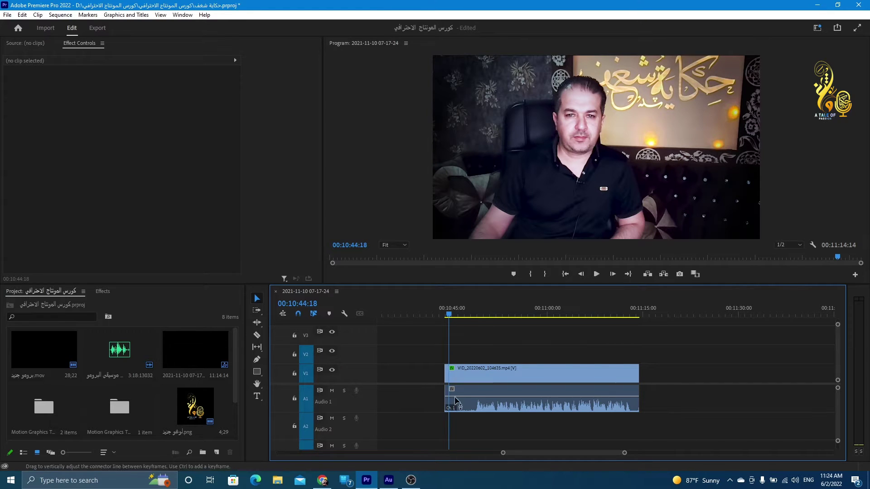
Drag the divider below the A1 header down to enlarge the Audio 1 track
left_click_drag(369, 412, 427, 430)
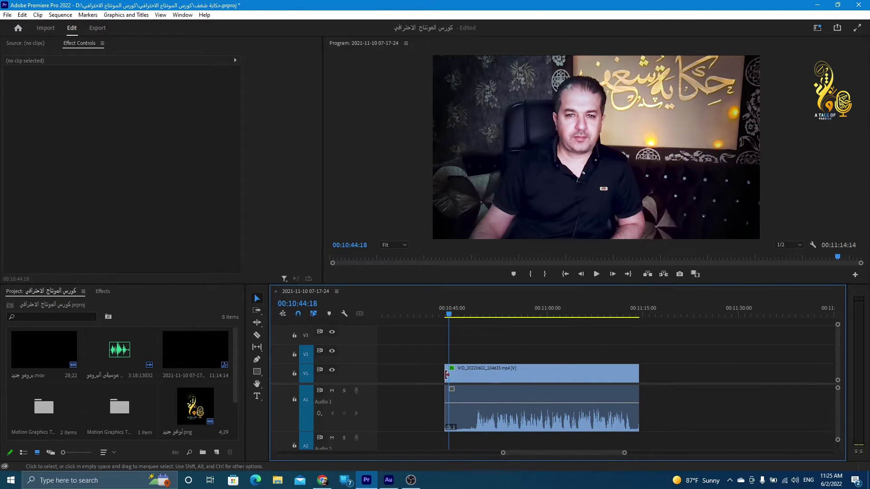
Expand Audio Effects in the Effects panel, select the talking-head clip, and open the Window menu
left_click(104, 291)
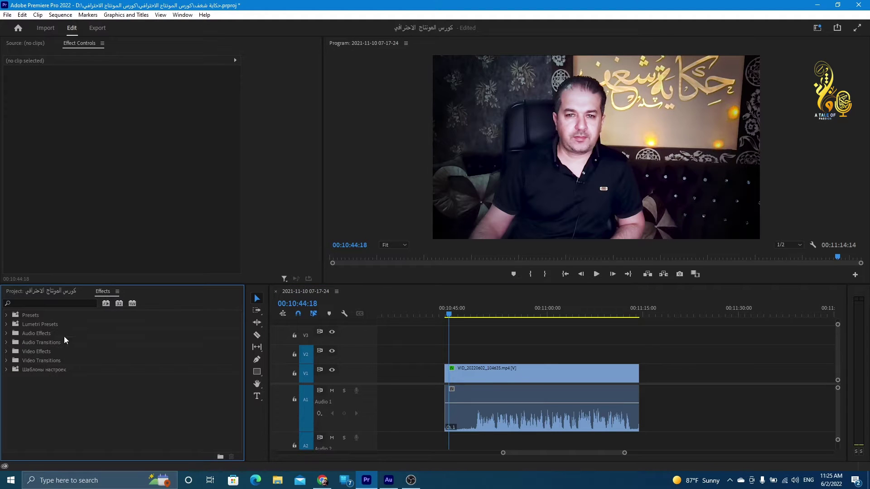
left_click(7, 334)
scroll(41, 345, "down", 1)
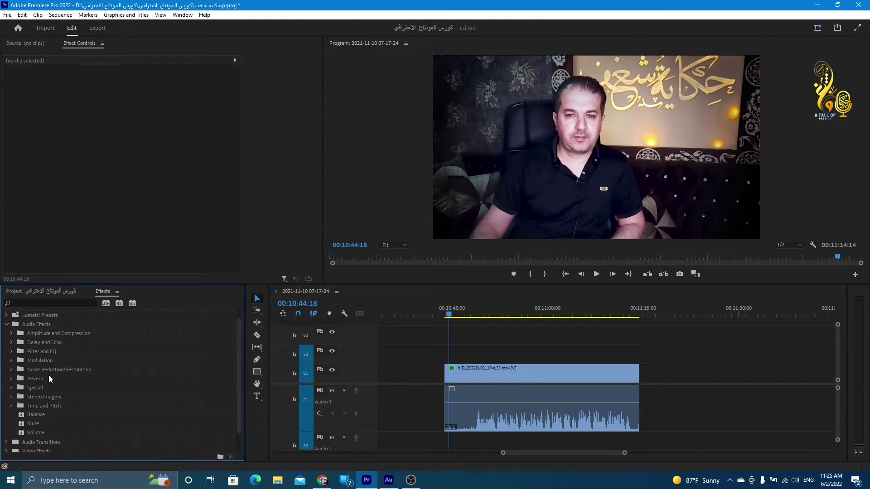
left_click(483, 376)
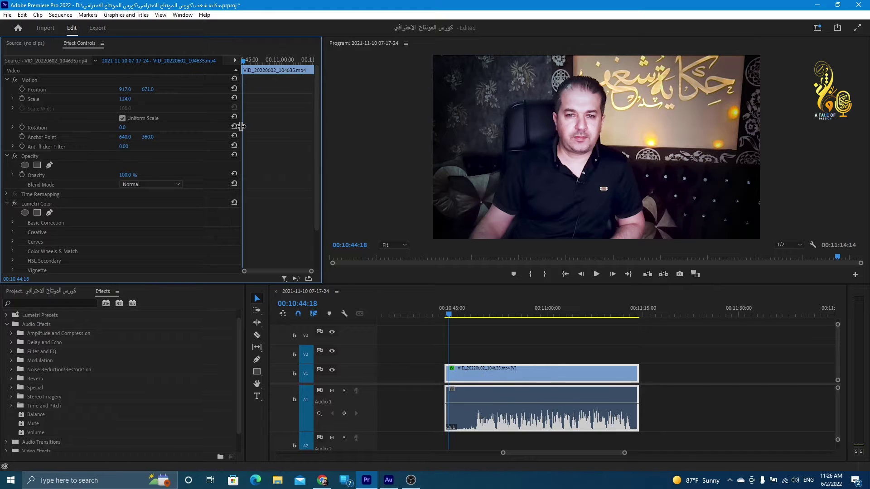
left_click(181, 17)
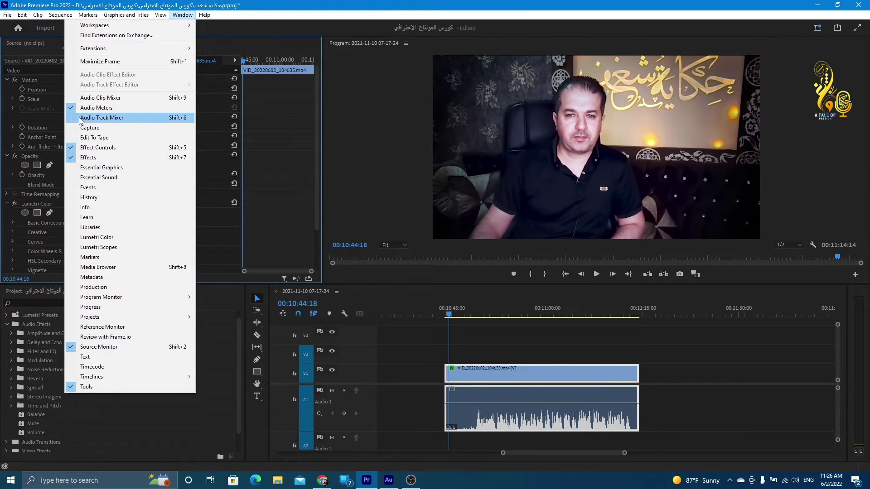
Open the Audio Track Mixer, toggle its effects area, and shrink Audio 1 to compact height
left_click(117, 121)
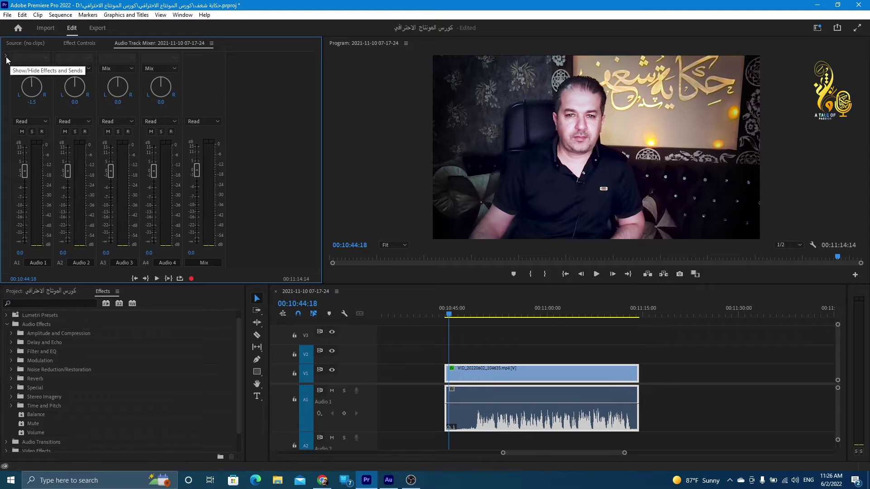
left_click(6, 57)
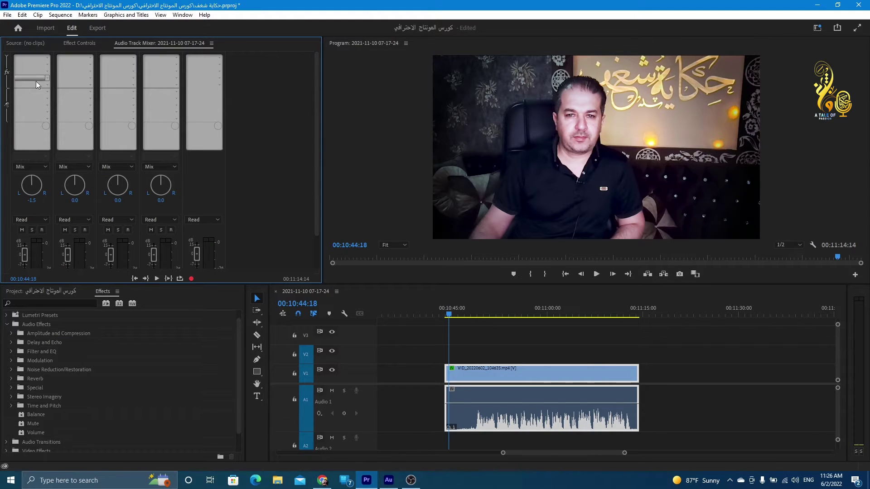
left_click(6, 56)
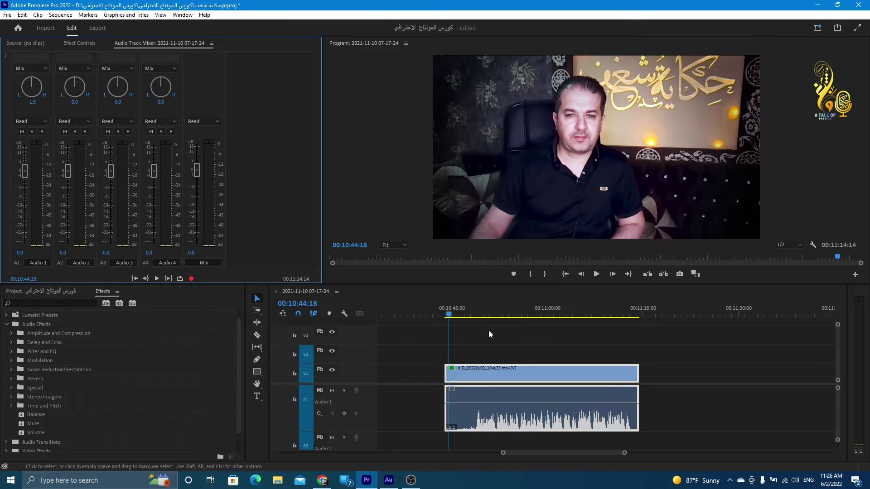
left_click_drag(366, 415, 368, 392)
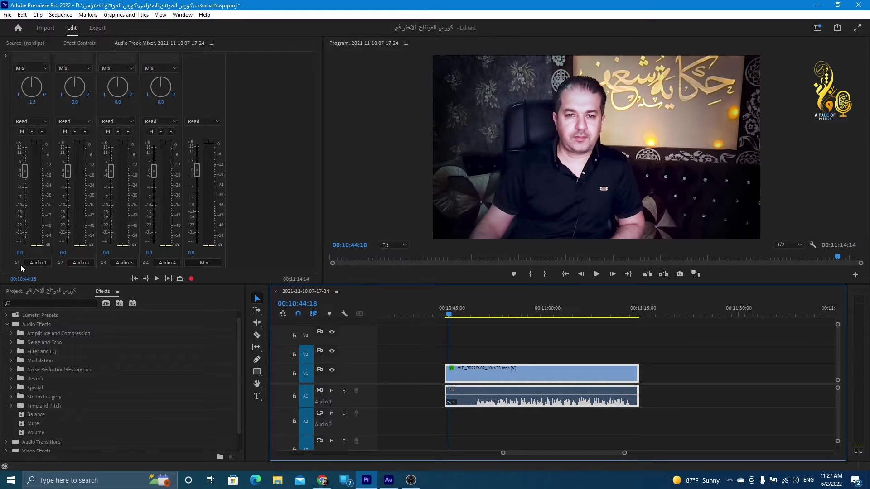
Reveal the mixer's effect slots, then preview the voice from 00:11:03:22 to 00:11:07:29
left_click(5, 56)
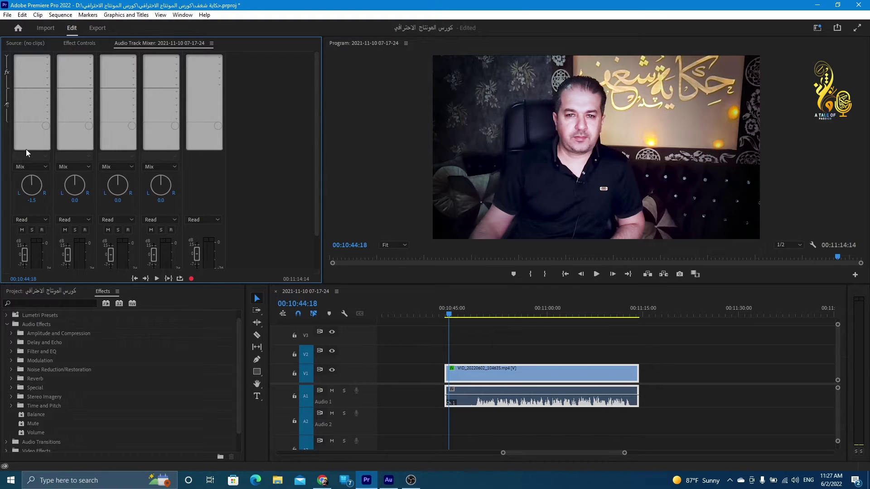
scroll(36, 216, "down", 2)
scroll(48, 237, "down", 3)
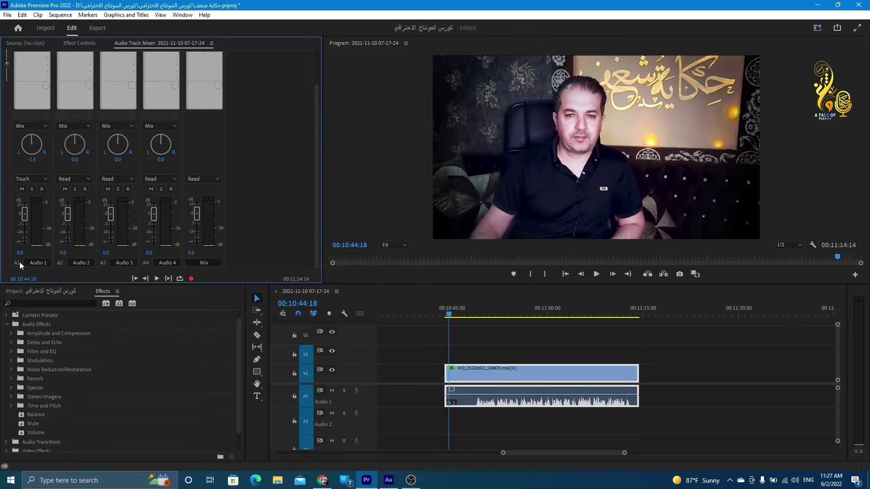
scroll(21, 262, "up", 2)
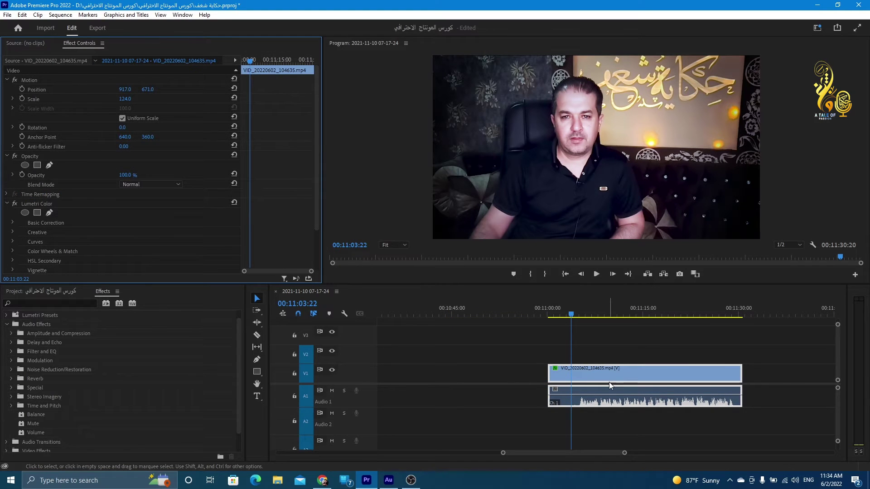
mouse_move(584, 374)
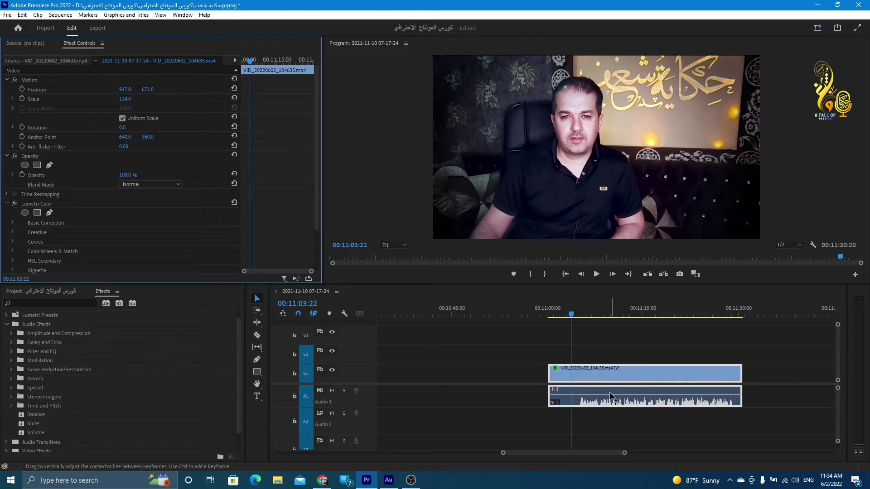
key("space")
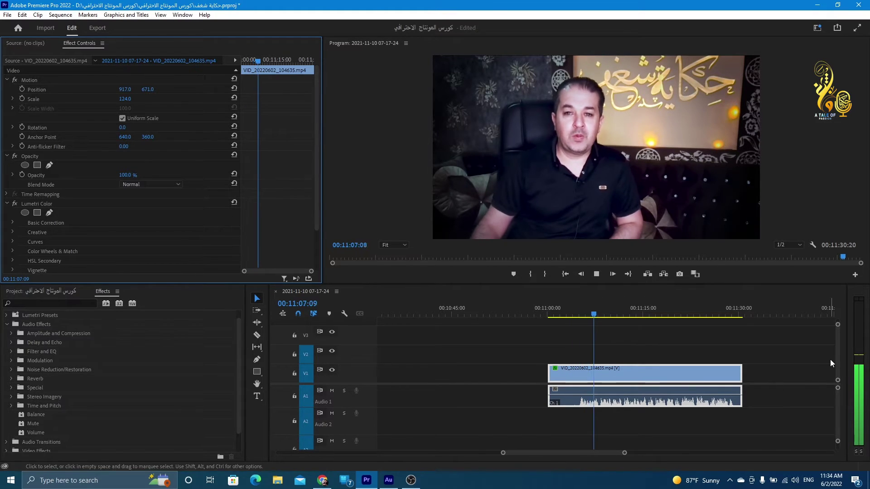
key("space")
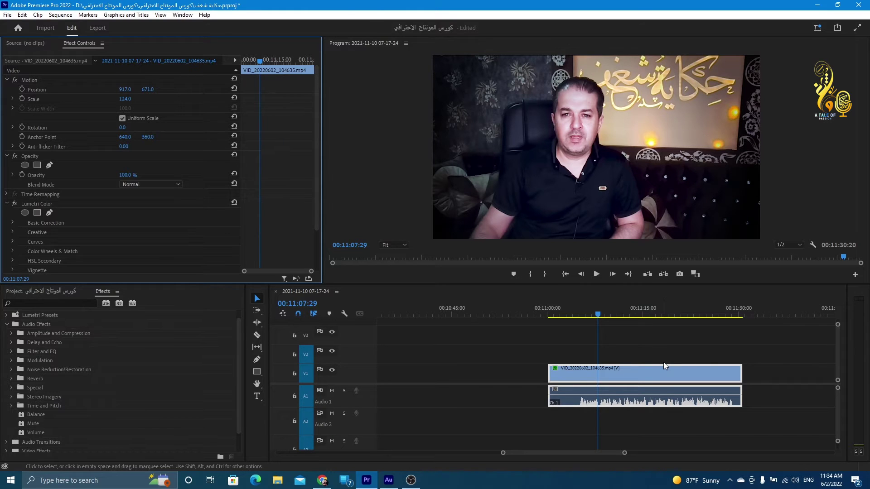
Raise the clip's audio gain by 11 dB and shift the clip slightly earlier
right_click(639, 376)
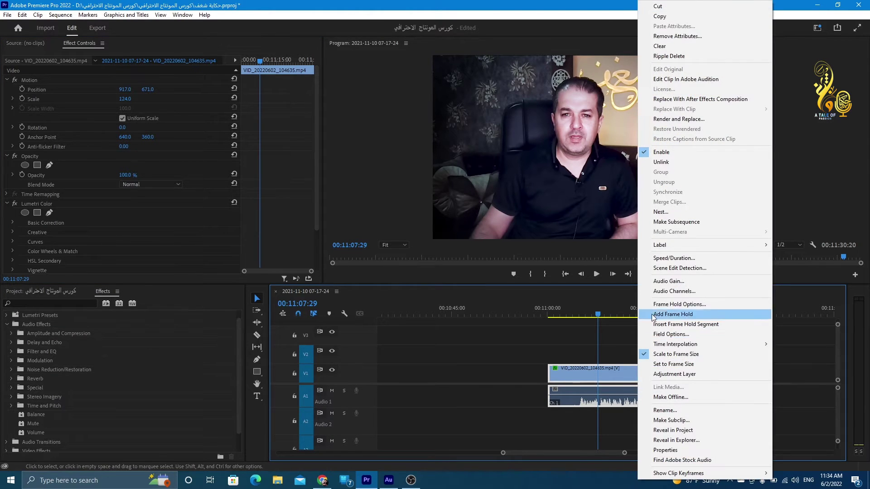
left_click(667, 282)
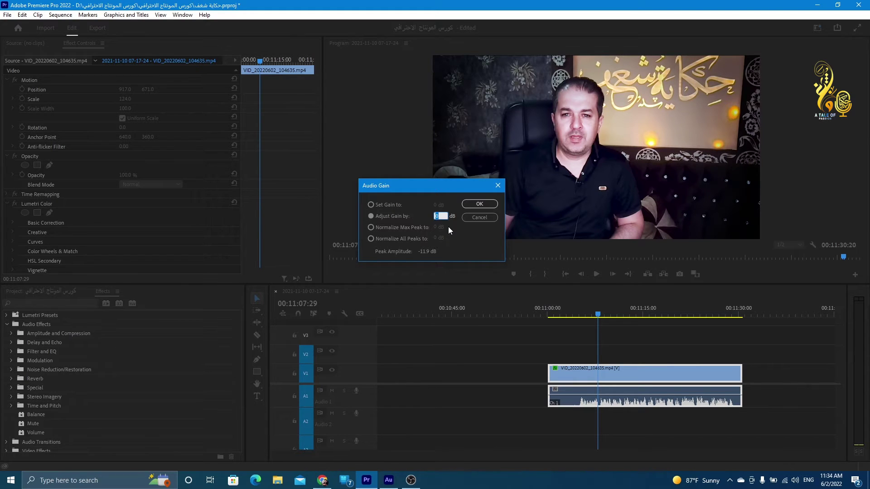
type("11")
key("Return")
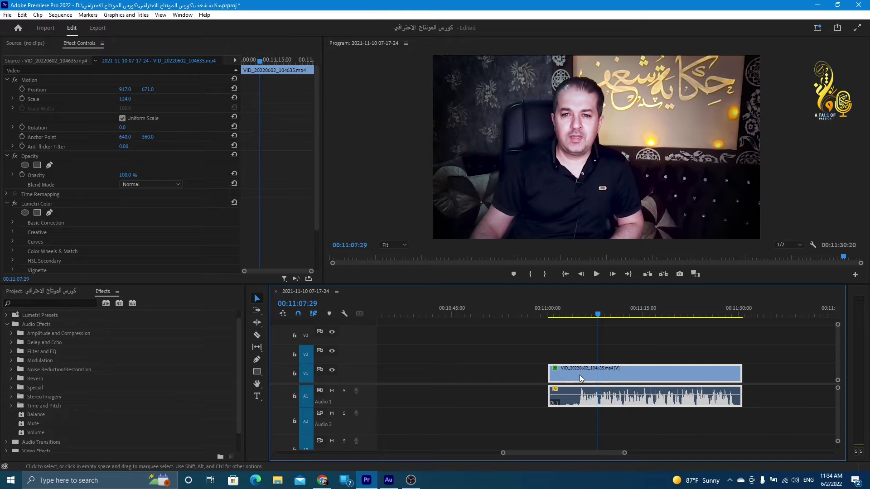
left_click_drag(581, 378, 528, 378)
Play back the boosted clip from 00:10:55:02 and again from 00:10:53:08
left_click(516, 314)
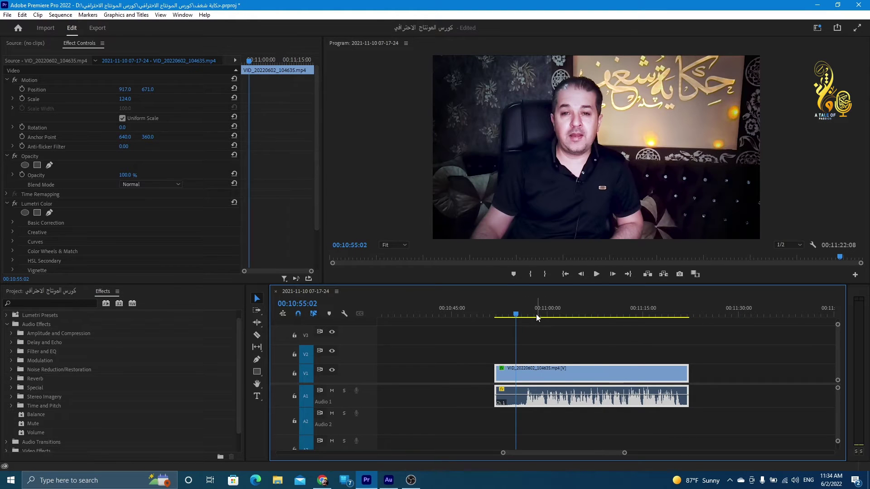
key("space")
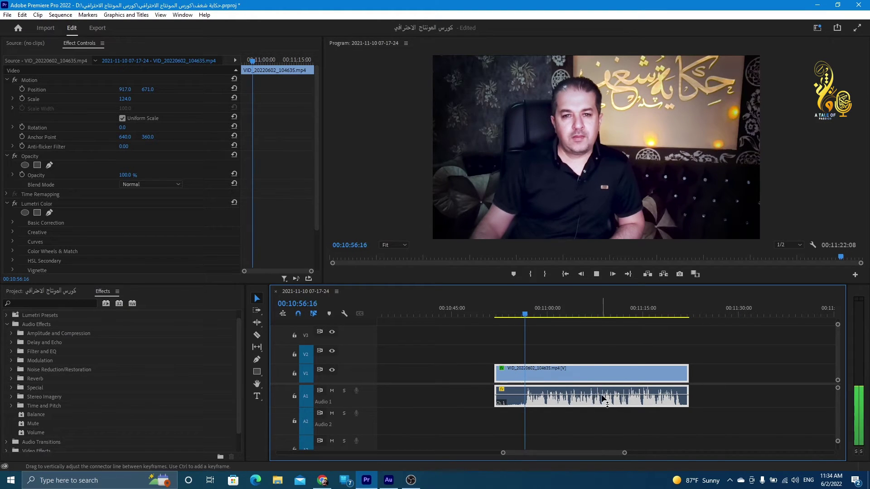
key("space")
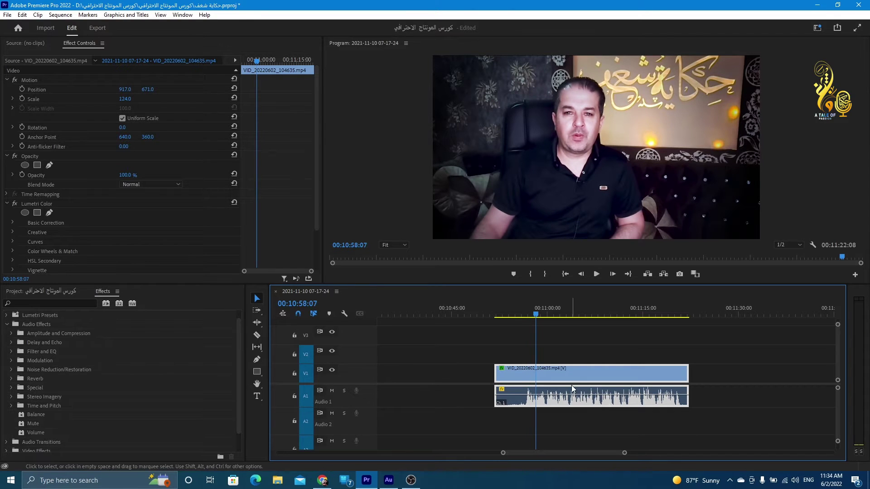
left_click(505, 316)
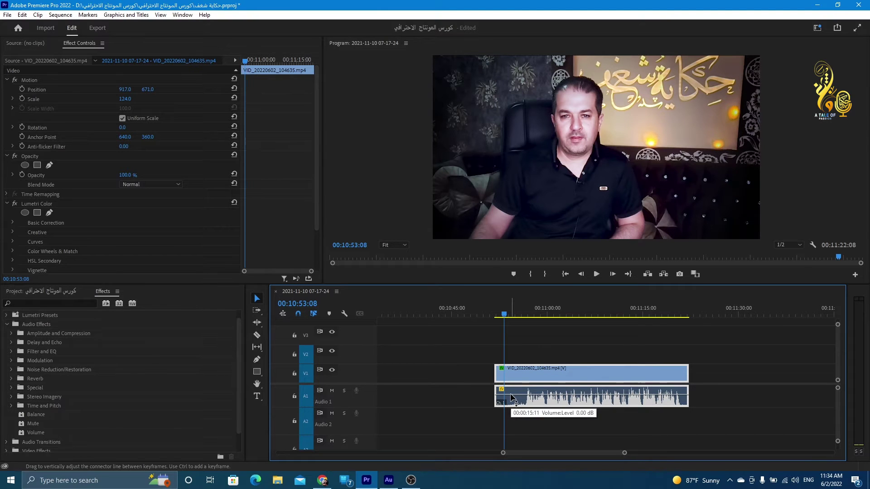
key("space")
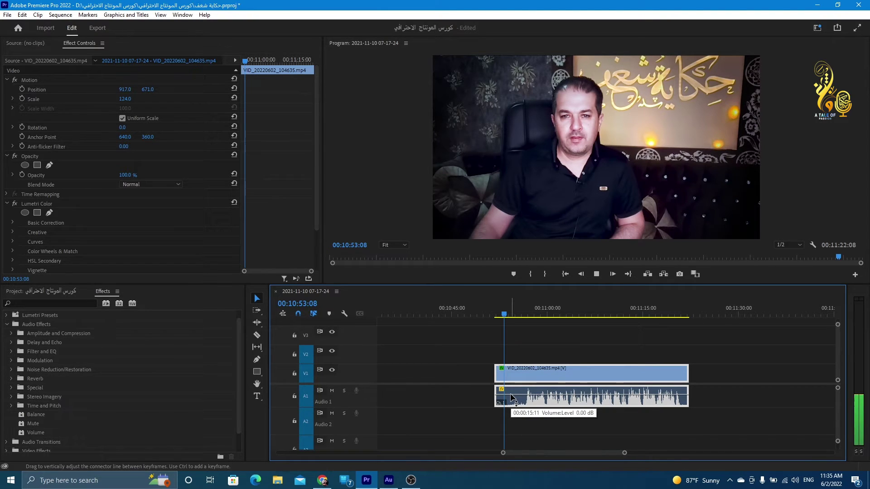
key("space")
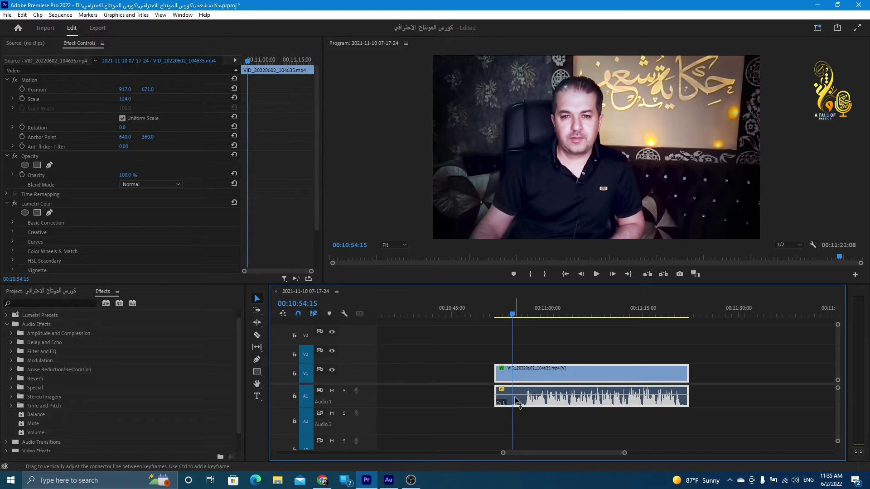
Zoom the timeline out and in around the playhead and open the Window menu
key("minus")
key("equal")
scroll(543, 396, "up", 2)
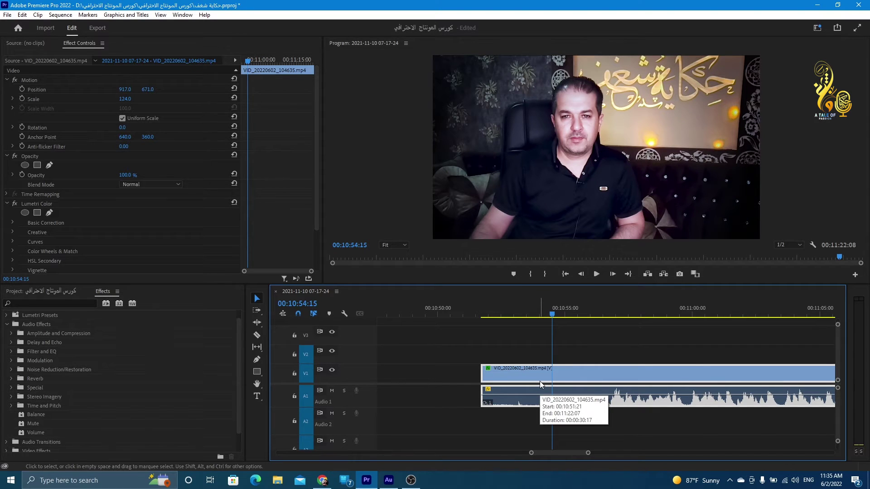
left_click(186, 14)
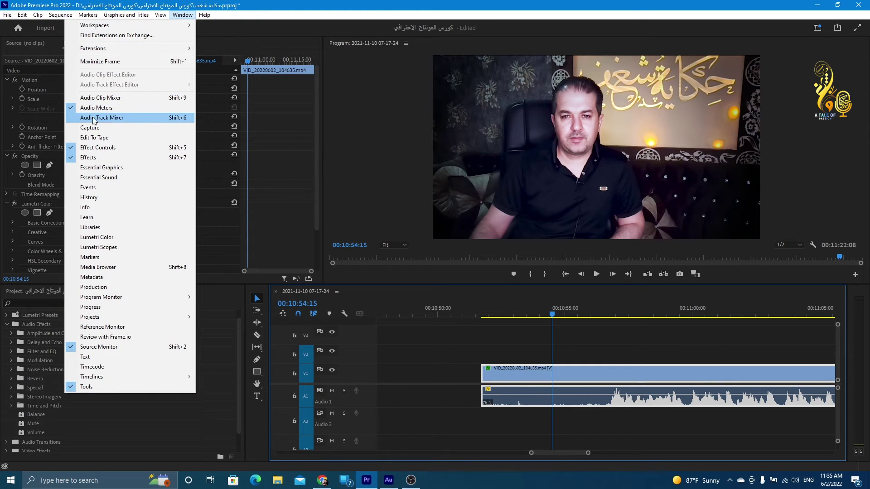
Open the Audio Track Mixer with its effect slots expanded and resize the panel
left_click(82, 119)
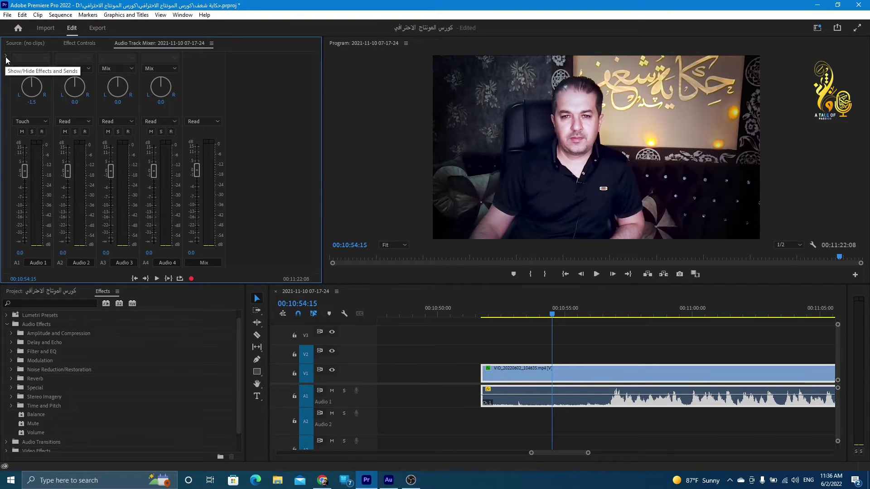
left_click(6, 58)
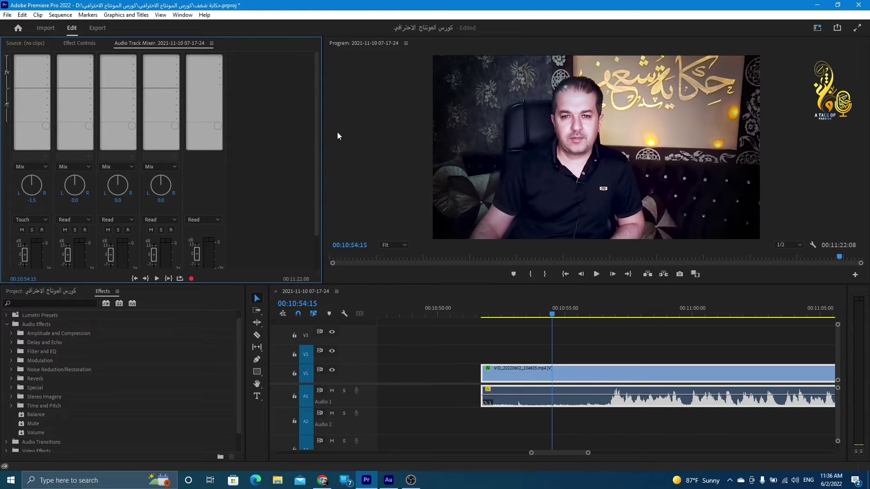
left_click_drag(316, 125, 314, 162)
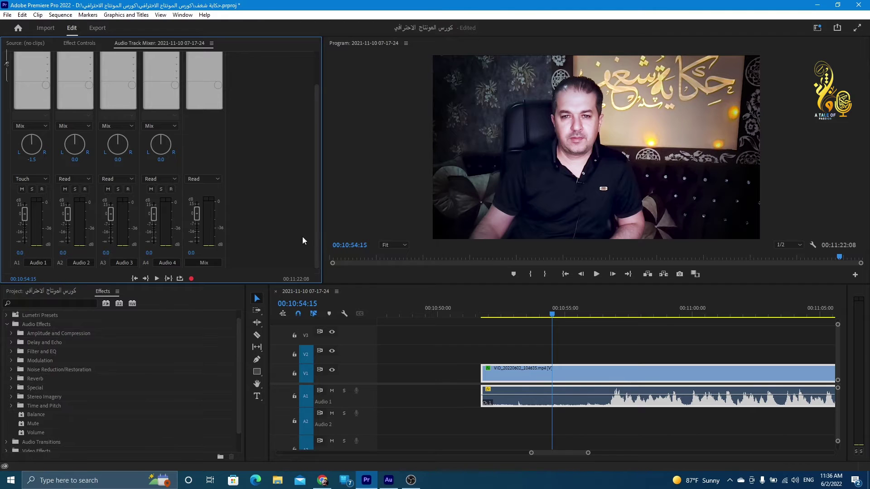
left_click_drag(316, 219, 316, 156)
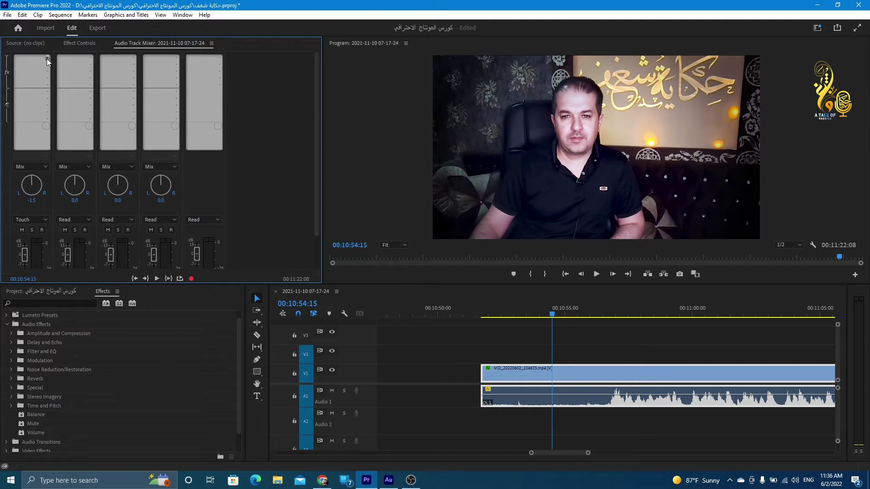
Add Noise Reduction/Restoration > DeNoise to Audio 1's first slot and open its editor
left_click(48, 57)
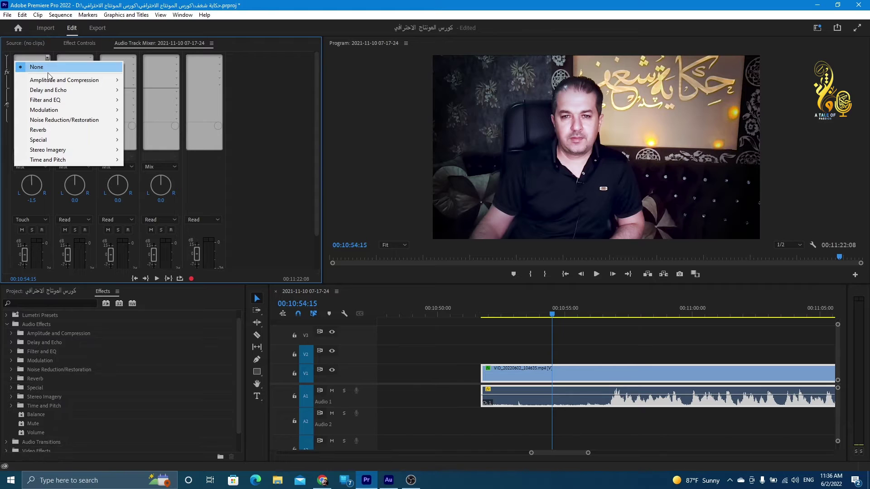
mouse_move(44, 121)
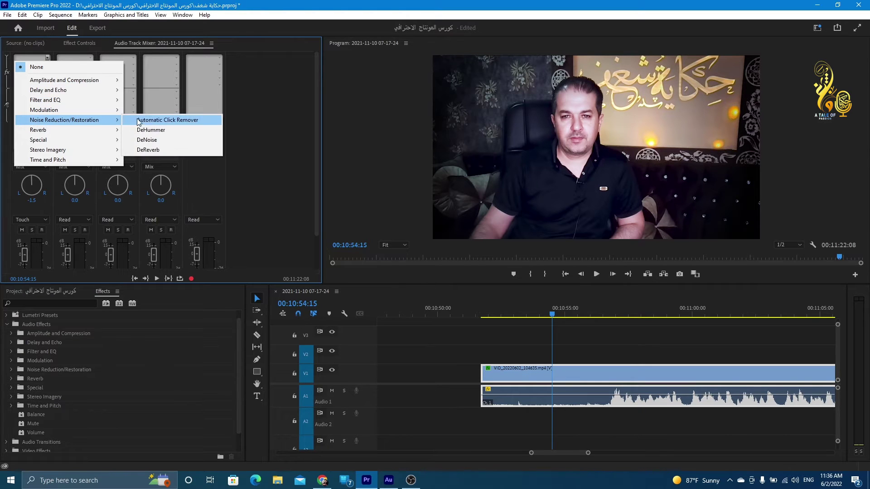
left_click(147, 140)
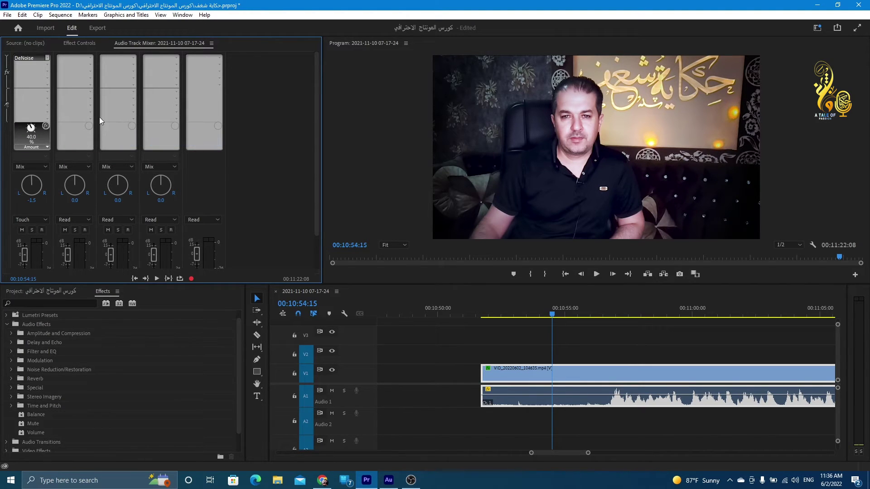
double_click(26, 57)
left_click_drag(370, 152, 205, 81)
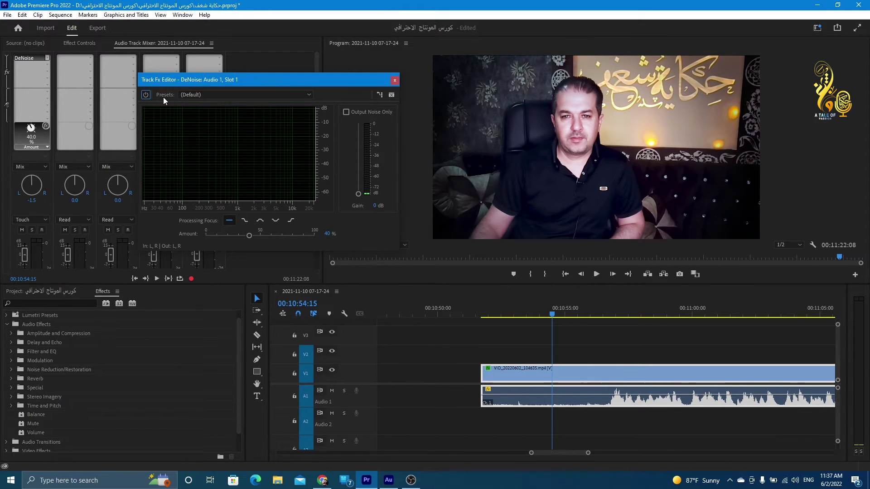
Apply the DeNoise Light Noise Reduction preset and preview the result
left_click(216, 95)
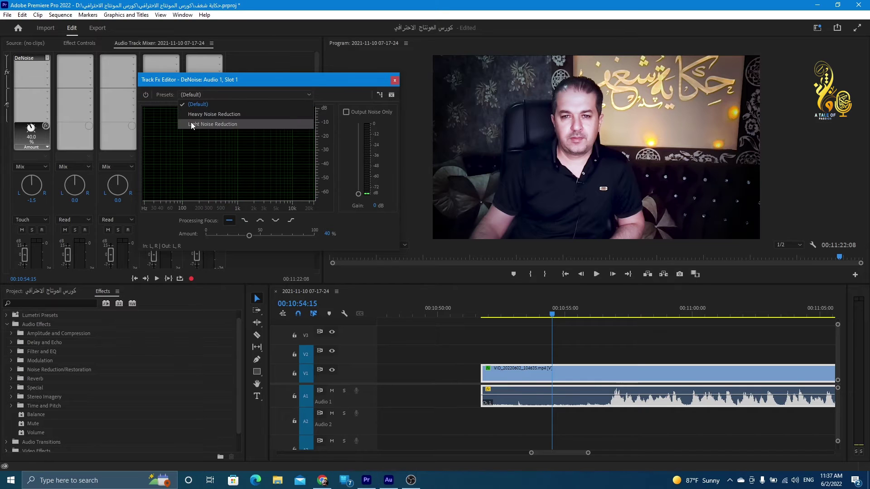
left_click(210, 123)
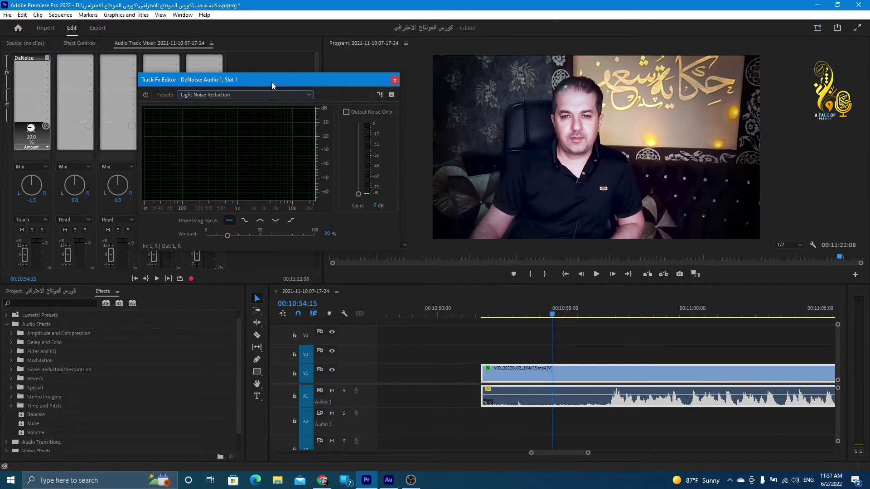
left_click_drag(272, 84, 249, 76)
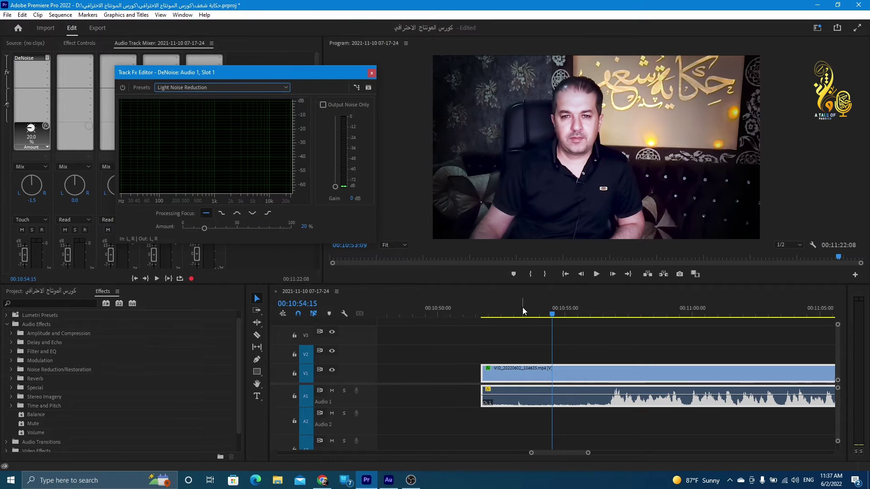
key("space")
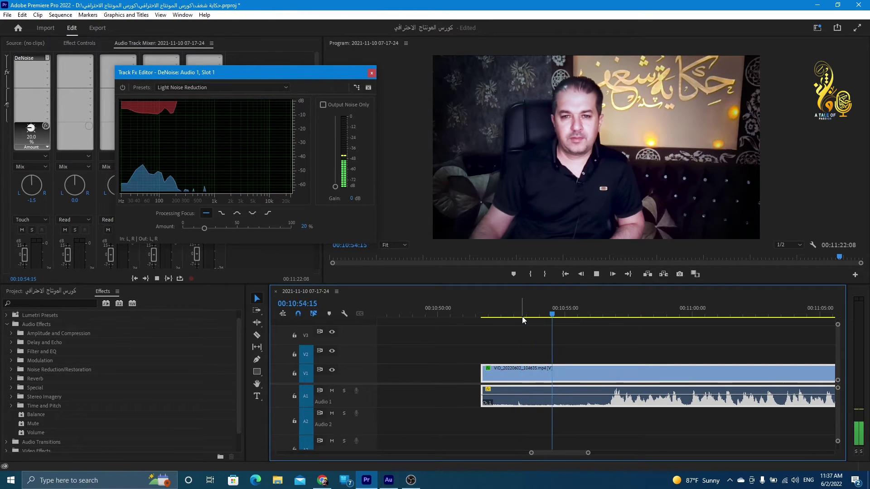
key("space")
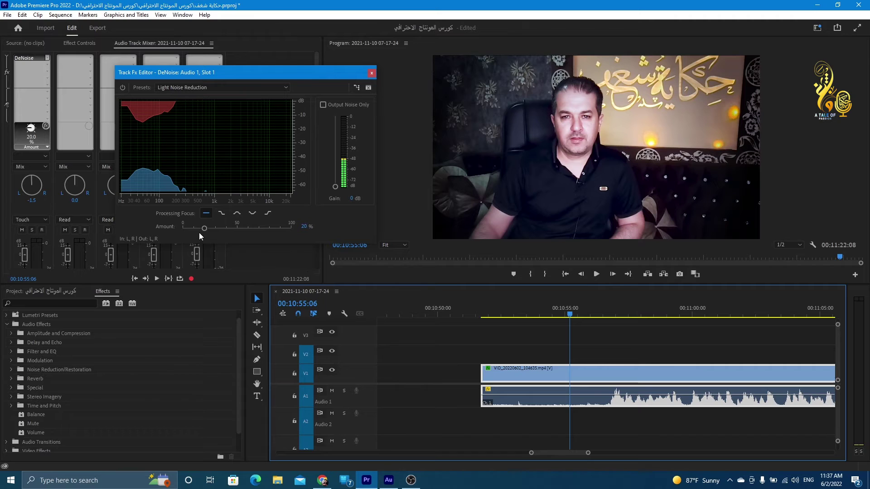
Adjust the DeNoise Amount to about 62% while replaying the passage to compare
left_click_drag(204, 228, 243, 229)
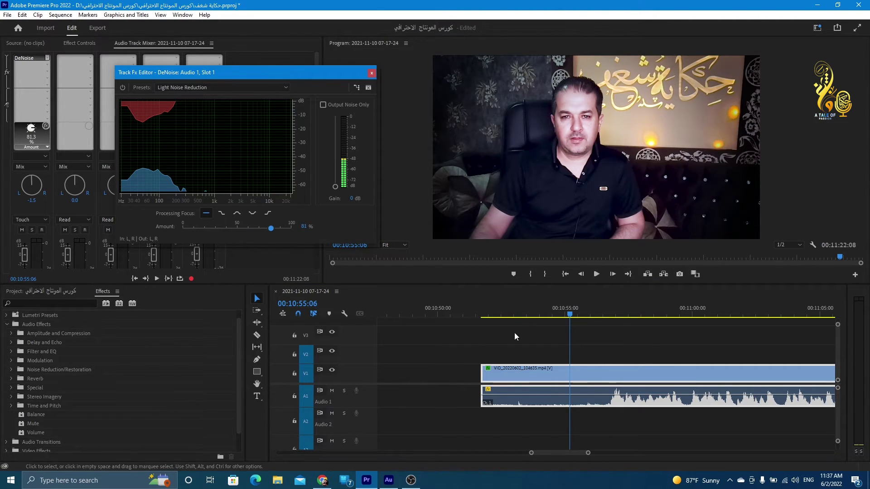
left_click(514, 310)
key("space")
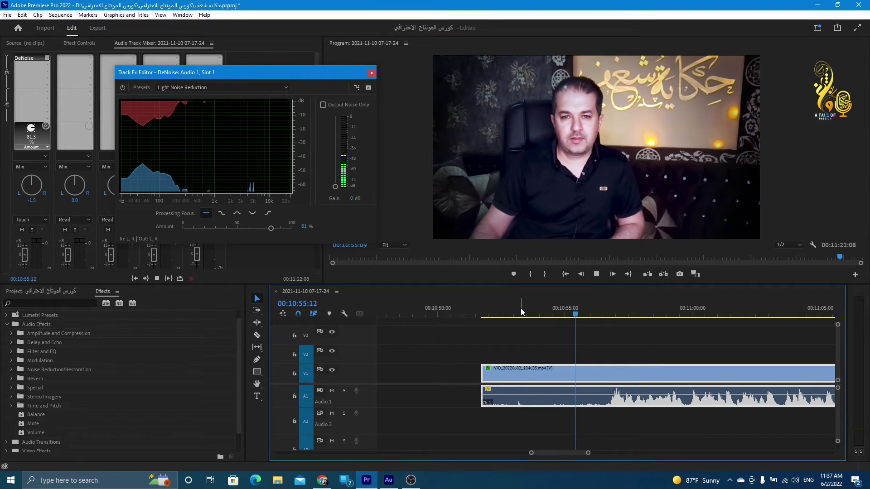
key("space")
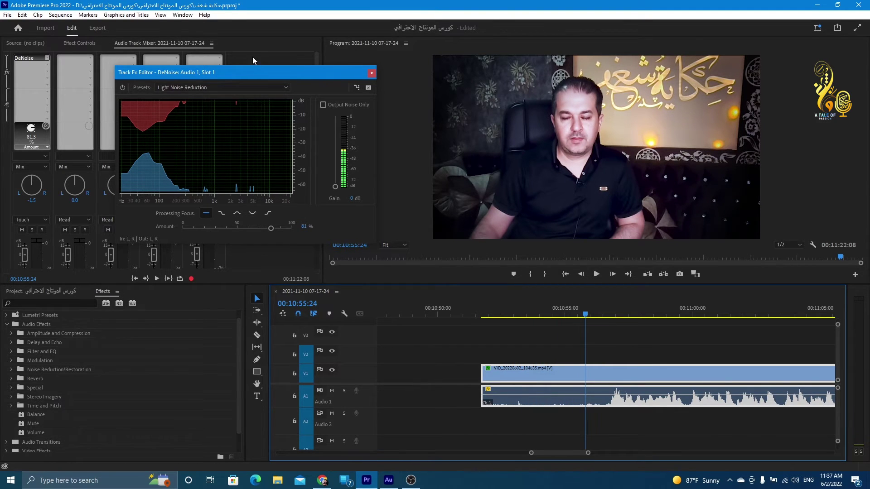
left_click_drag(253, 74, 289, 72)
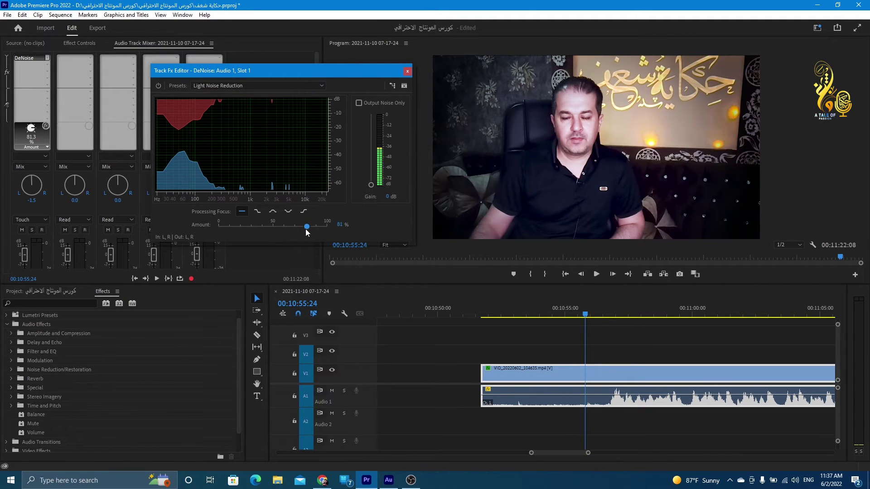
left_click_drag(306, 226, 281, 226)
left_click(534, 312)
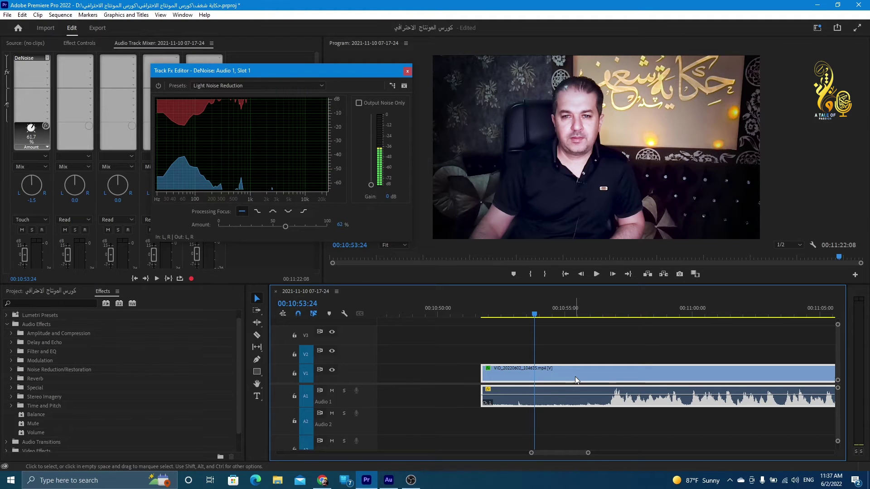
mouse_move(575, 376)
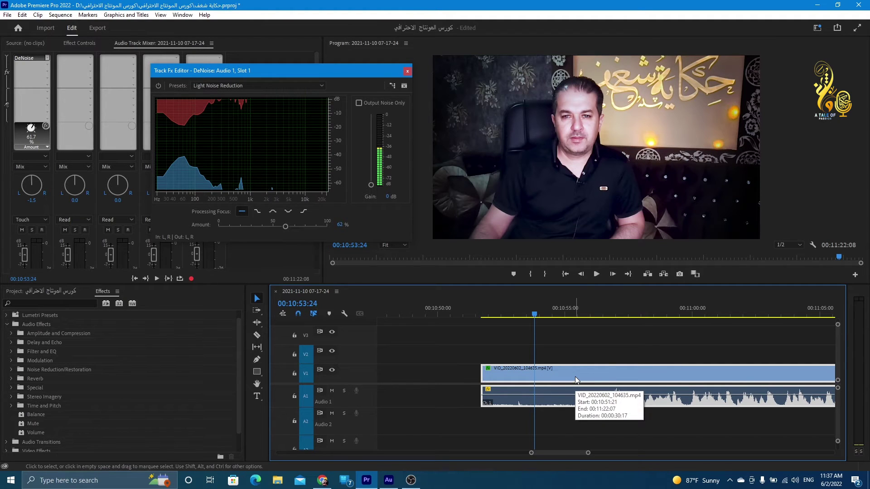
left_click(578, 311)
Close DeNoise, add a Parametric Equalizer to Audio 1's second slot, and open its editor
left_click(407, 71)
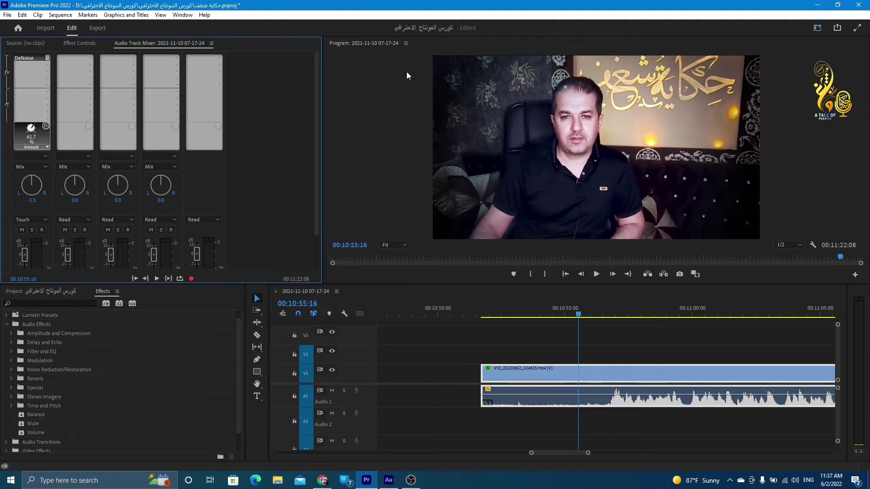
left_click(46, 63)
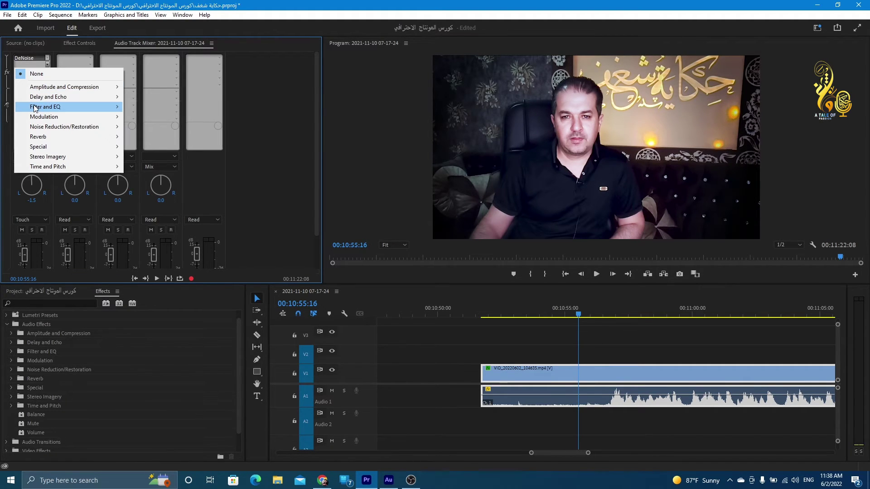
mouse_move(34, 108)
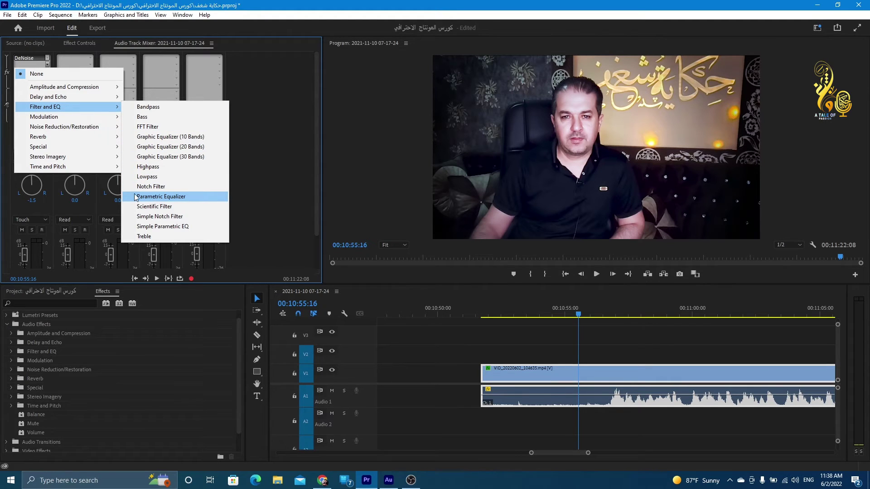
left_click(172, 196)
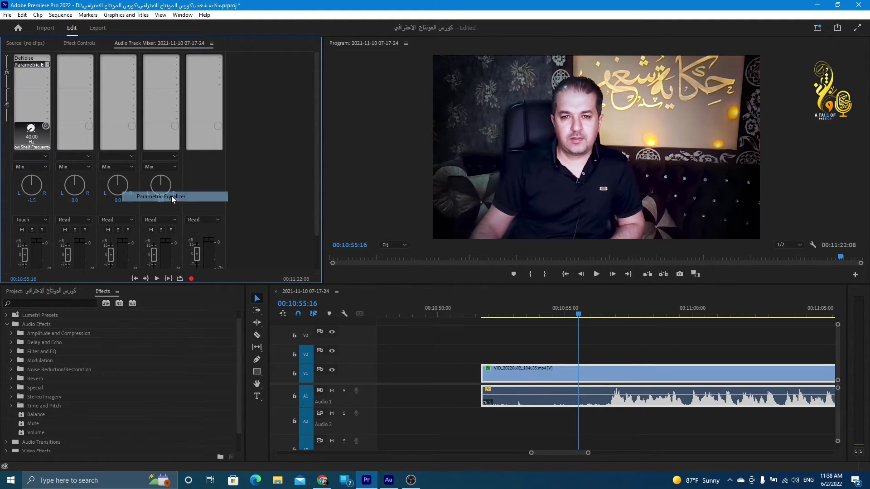
double_click(26, 64)
mouse_move(396, 130)
left_mouse_down()
mouse_move(181, 66)
mouse_move(204, 71)
left_mouse_up()
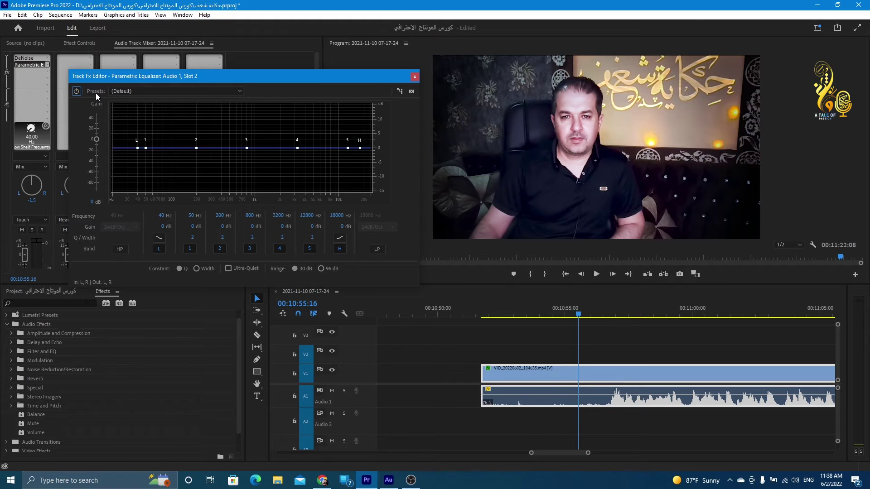
Apply the Loudness Maximizer EQ preset and start sequence playback
left_click(175, 92)
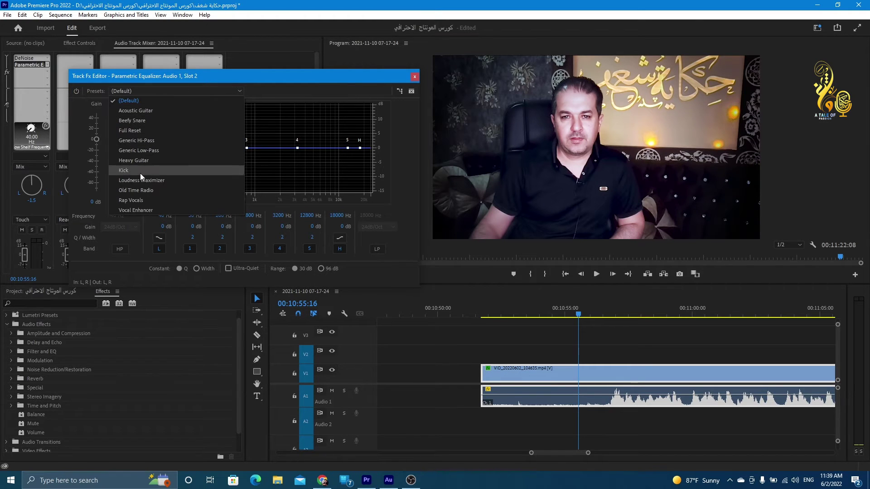
left_click(158, 181)
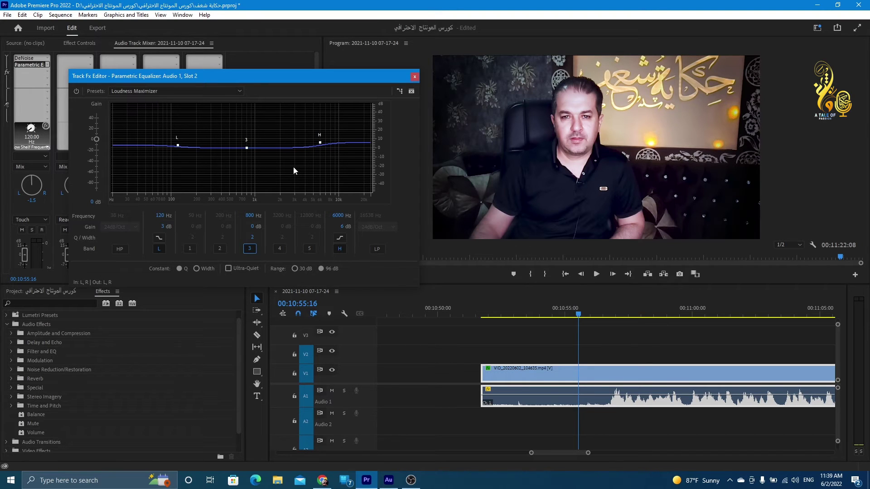
left_click(582, 316)
key("space")
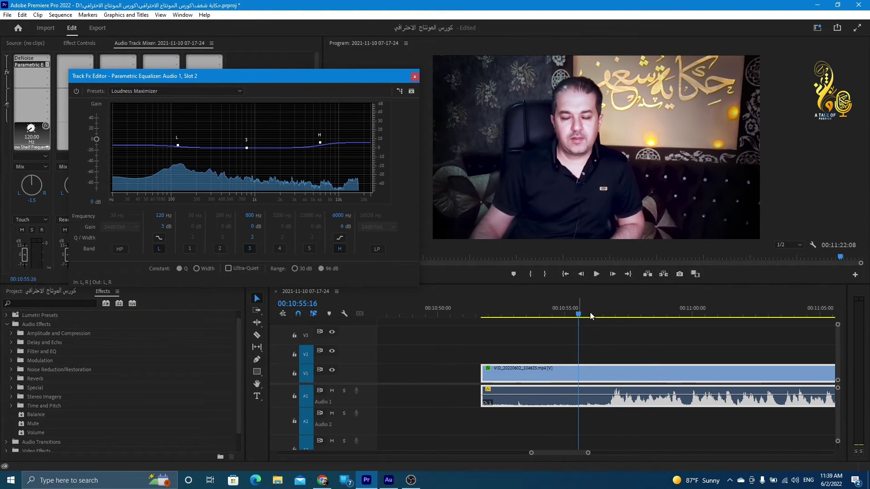
left_click(596, 273)
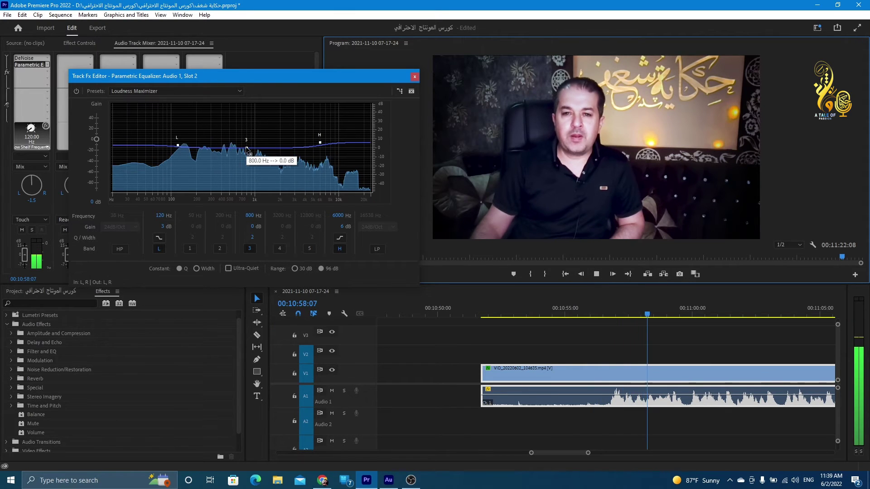
Cut the EQ middle band to about -5.4 dB near 797 Hz, nudging the shelves
left_click_drag(247, 147, 246, 155)
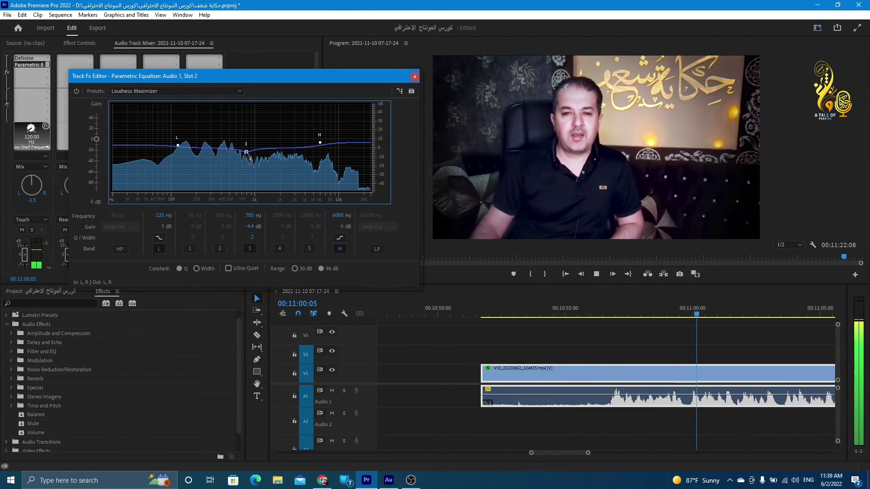
left_click_drag(177, 145, 176, 142)
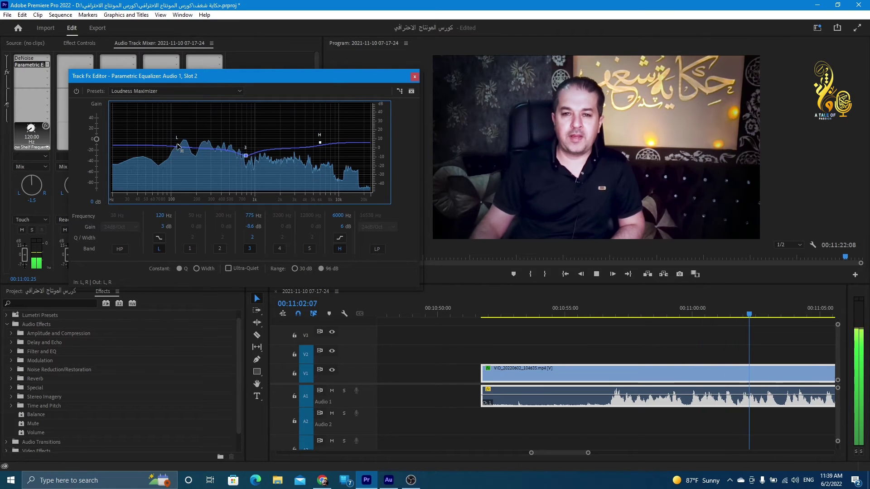
left_click_drag(320, 143, 323, 141)
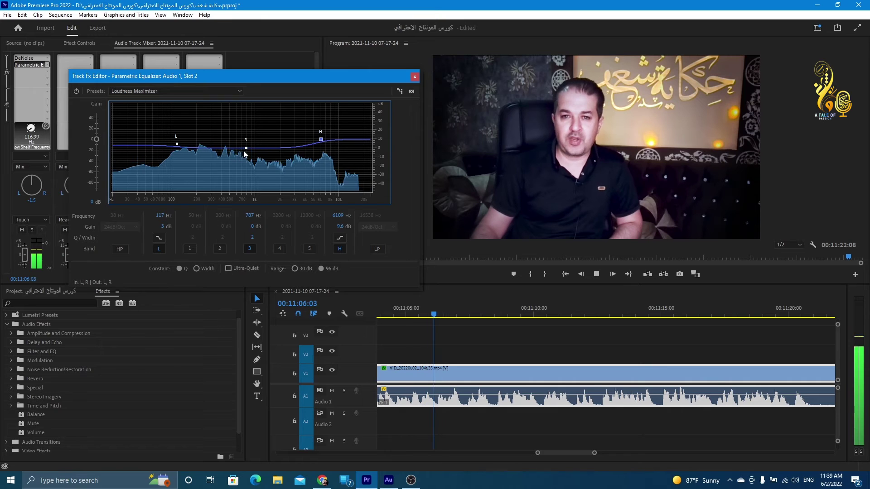
left_click_drag(247, 148, 249, 159)
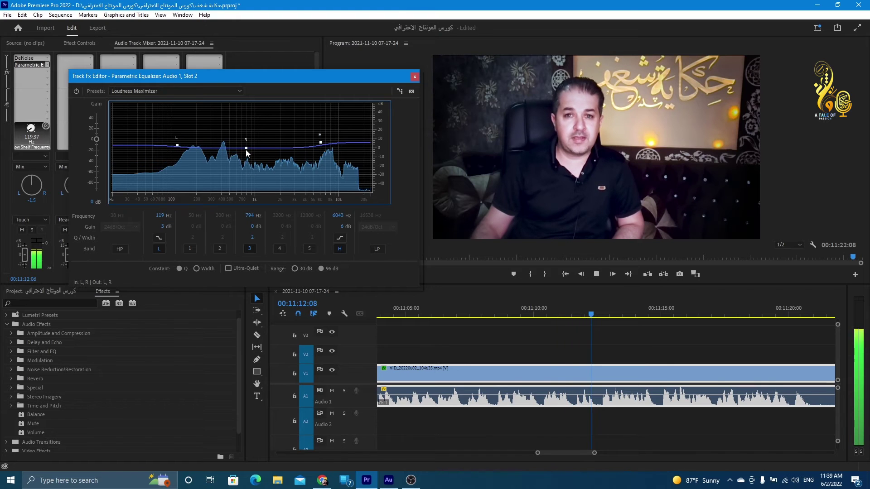
left_click_drag(247, 149, 247, 156)
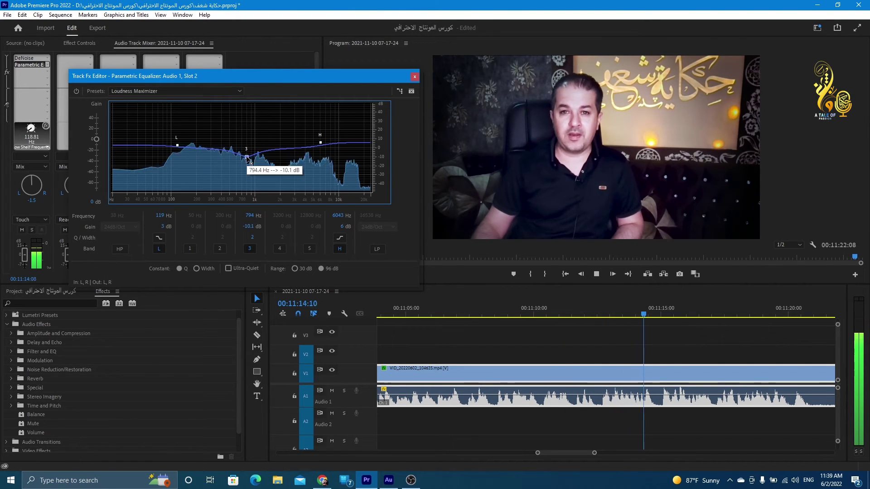
key("space")
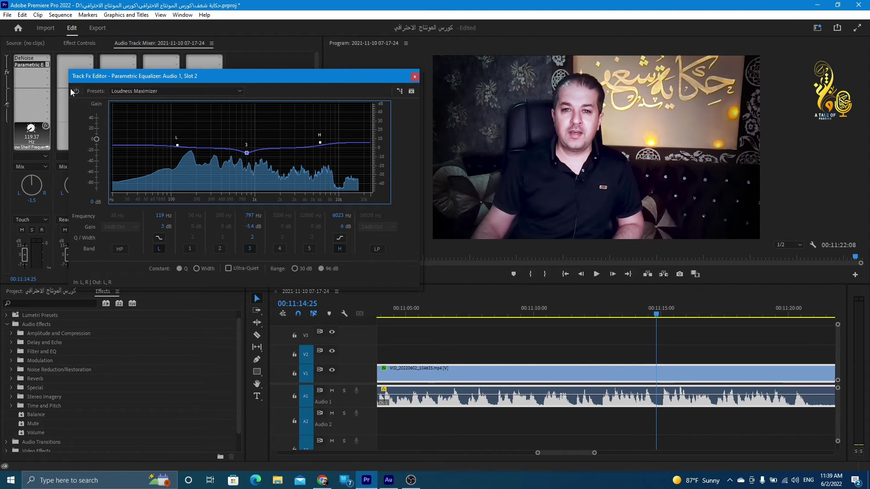
Compare the sound with the EQ bypassed and active, then close the EQ editor
left_click(75, 91)
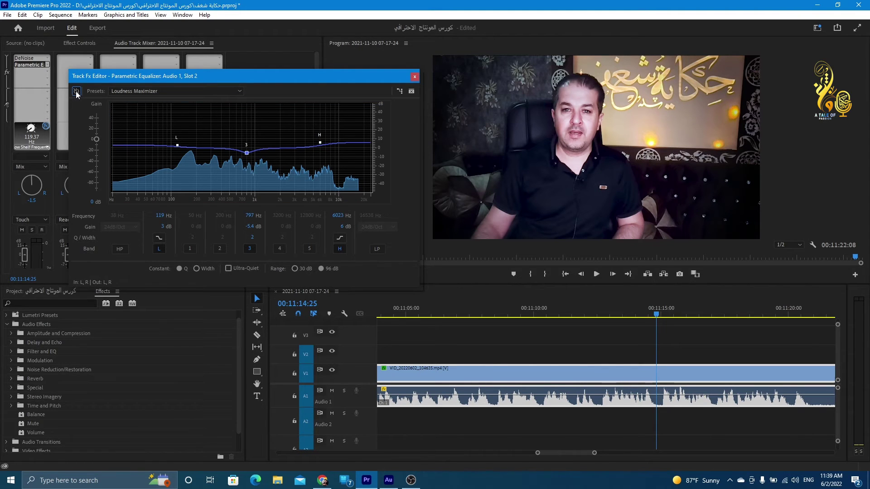
key("space")
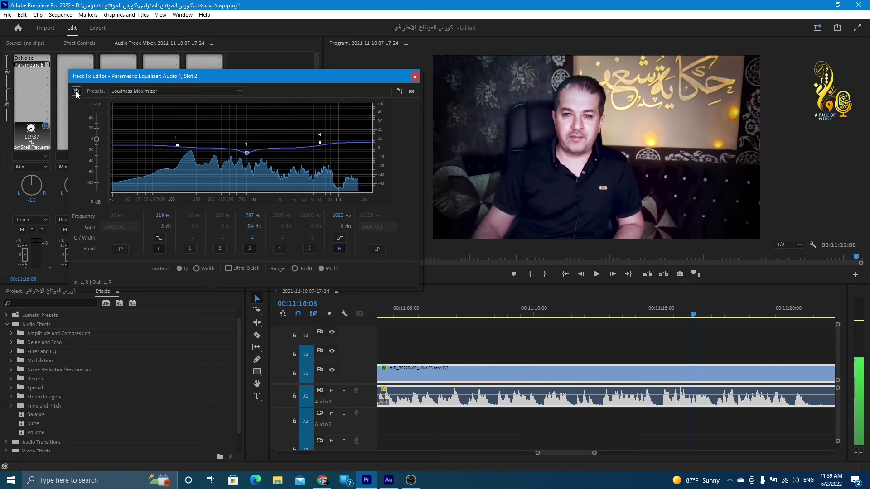
left_click(76, 91)
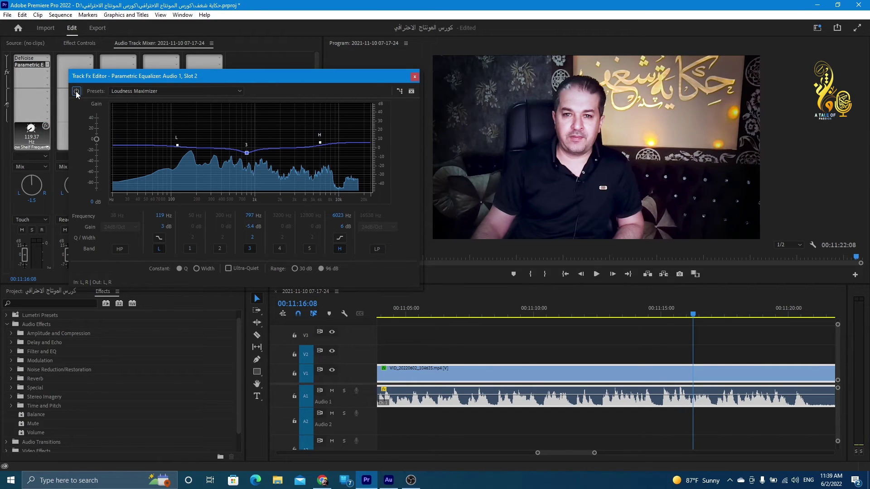
key("space")
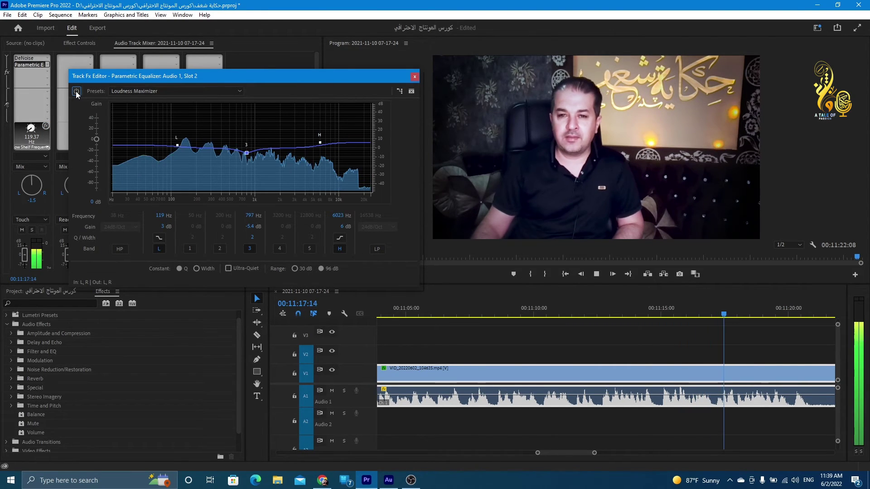
key("space")
left_click(414, 76)
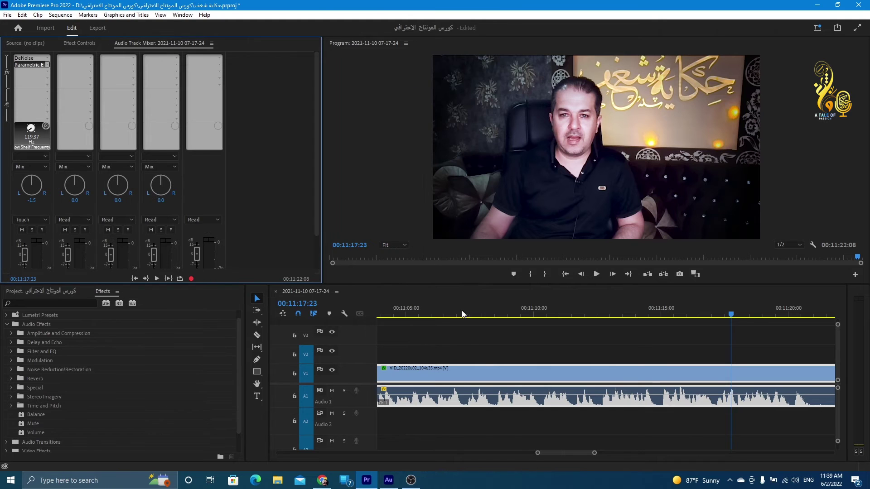
Move the playhead back to 00:10:55:29 and open the effect list for Audio 1's next empty slot
scroll(482, 375, "up", 3)
scroll(483, 375, "down", 4, "alt")
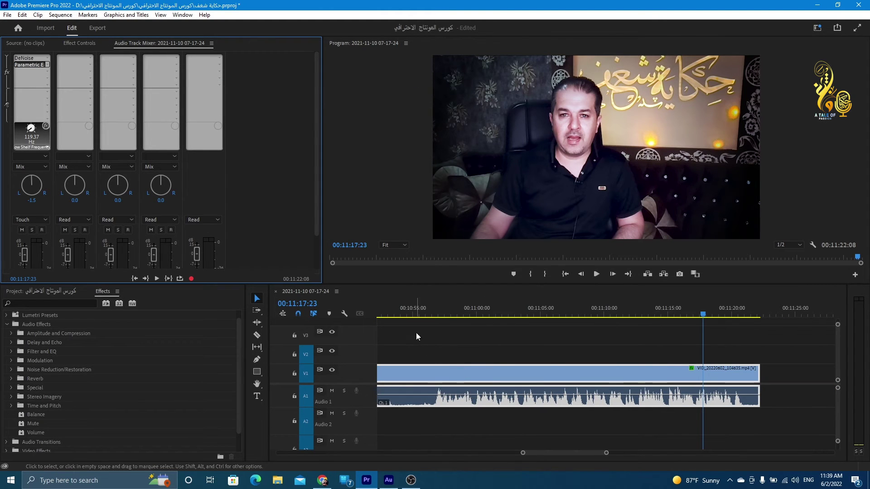
left_click(419, 308)
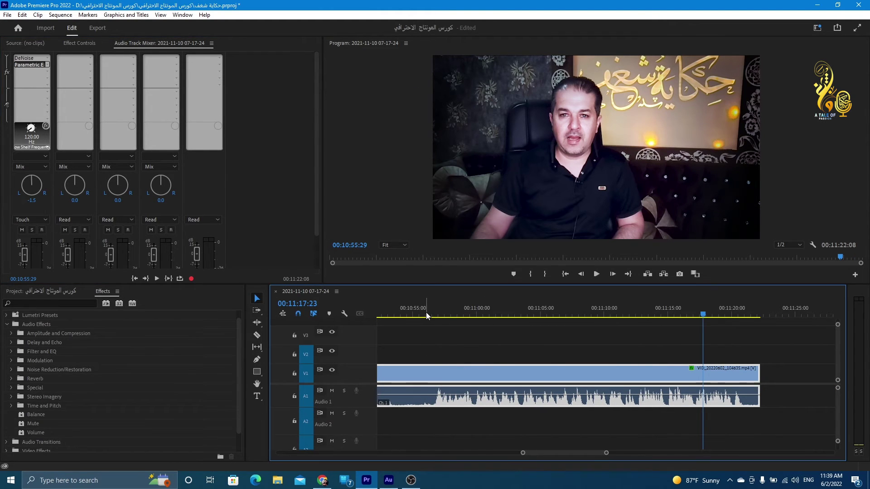
left_click(47, 70)
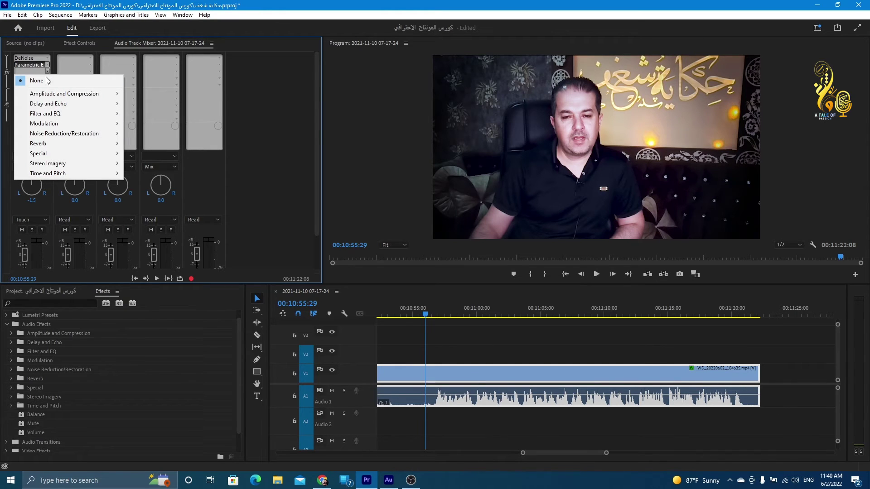
Add a Multiband Compressor to Audio 1 with the Broadcast preset and band 4 threshold raised
mouse_move(51, 98)
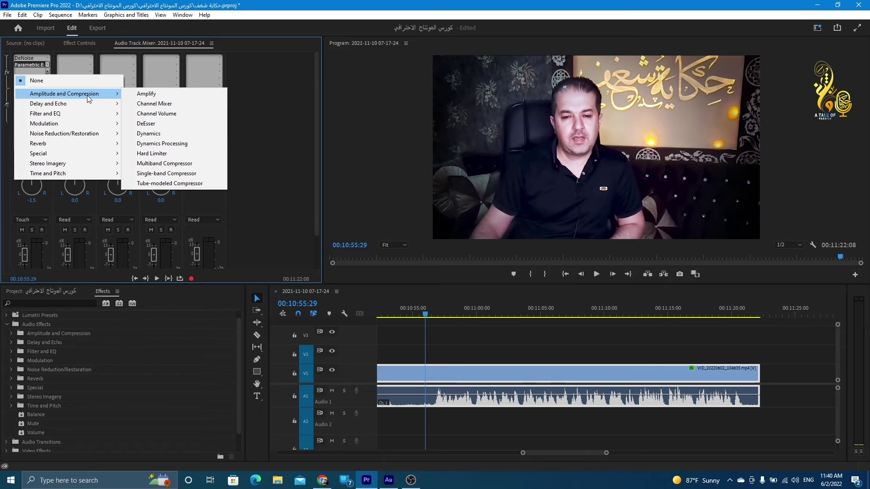
left_click(149, 164)
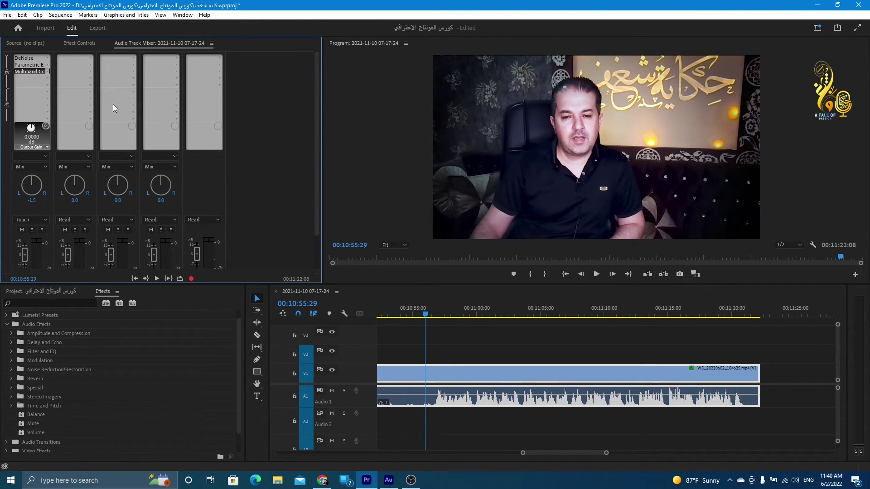
double_click(34, 72)
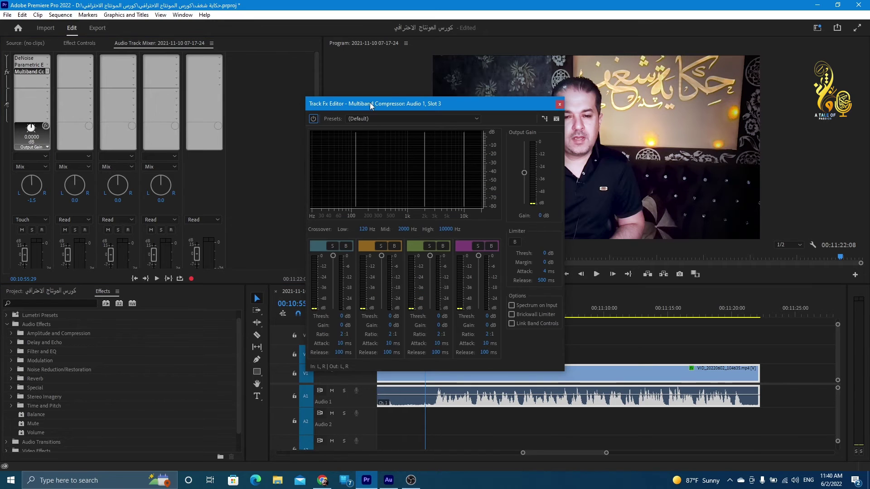
left_click_drag(370, 101, 217, 63)
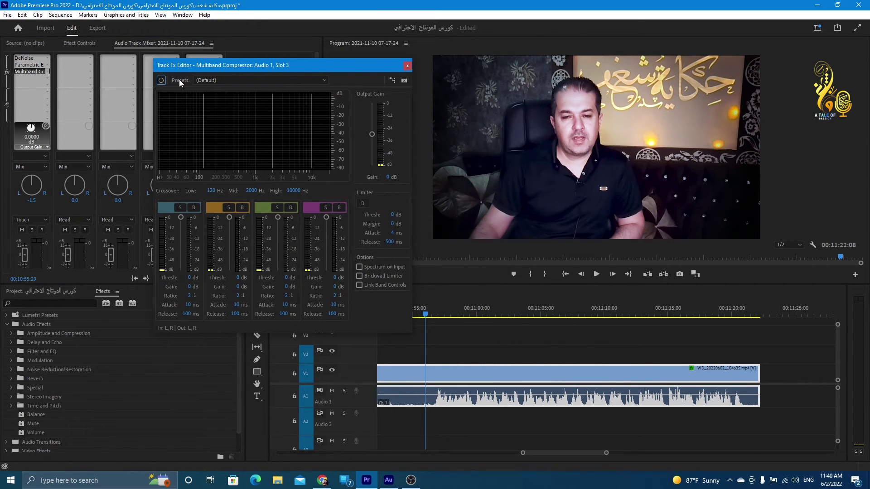
left_click(224, 81)
left_click(210, 99)
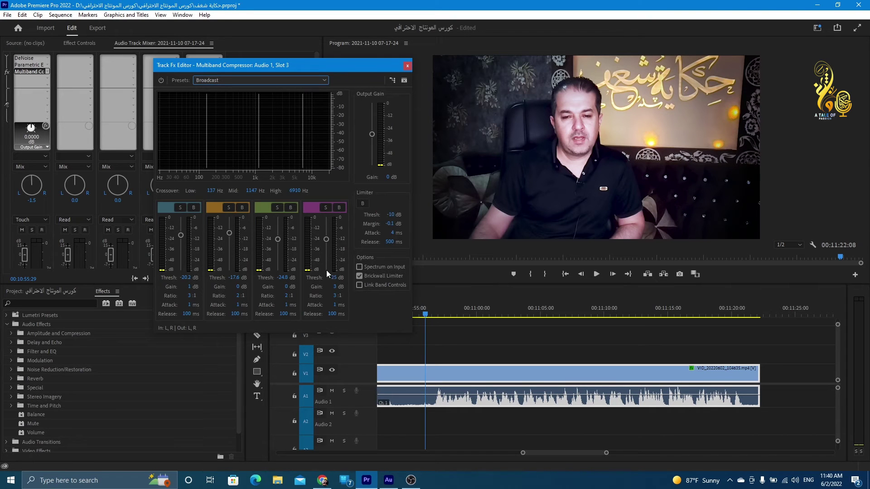
left_click_drag(326, 238, 330, 221)
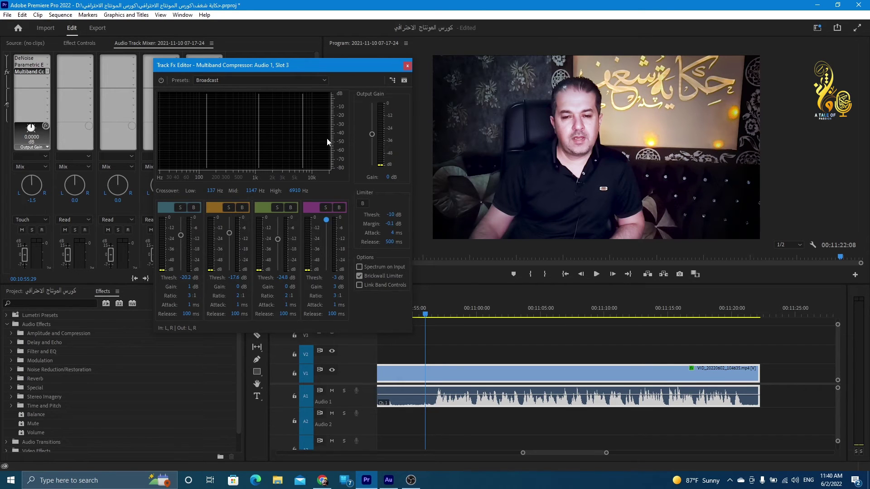
Close the compressor editor, audition the compression, and return the playhead to 00:10:55:12
left_click(407, 68)
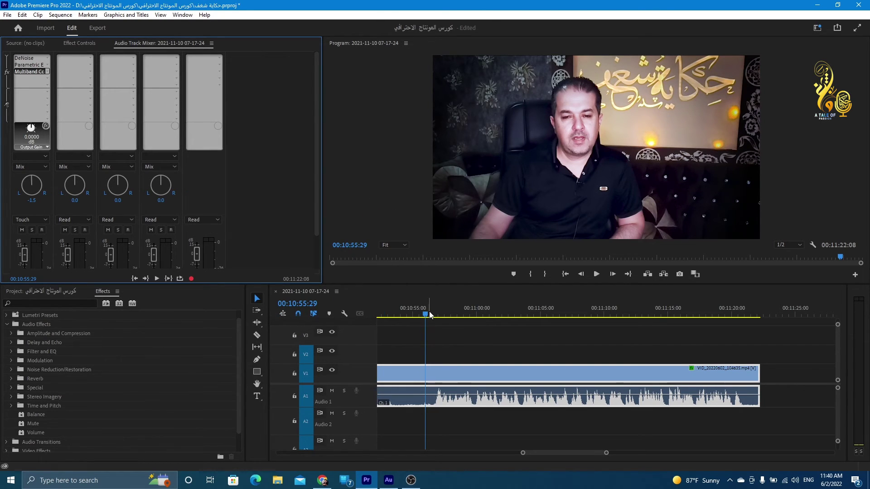
key("space")
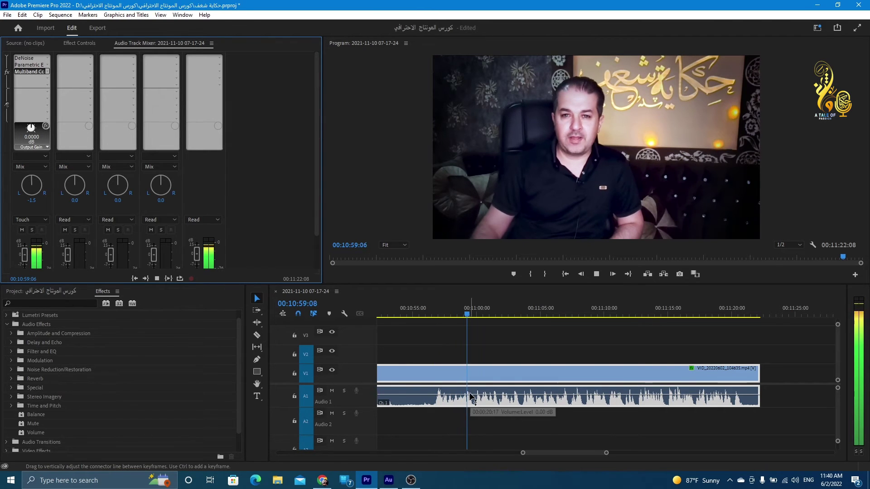
key("space")
scroll(455, 384, "up", 2)
left_click(459, 312)
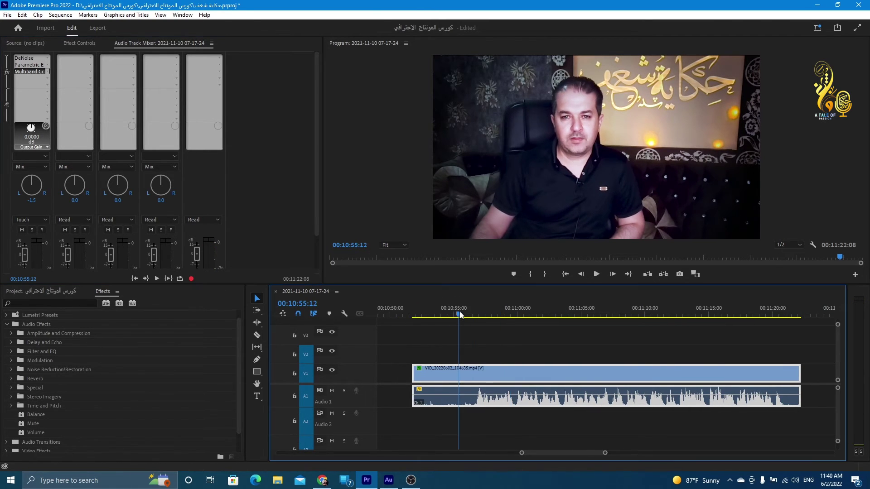
Put a Hard Limiter in Audio 1's fourth slot using the Limit to -6dB preset
left_click(47, 78)
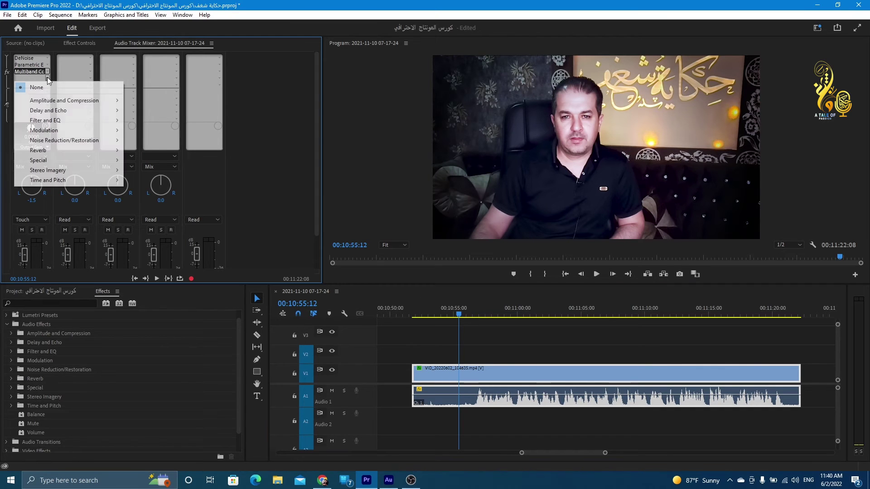
mouse_move(77, 102)
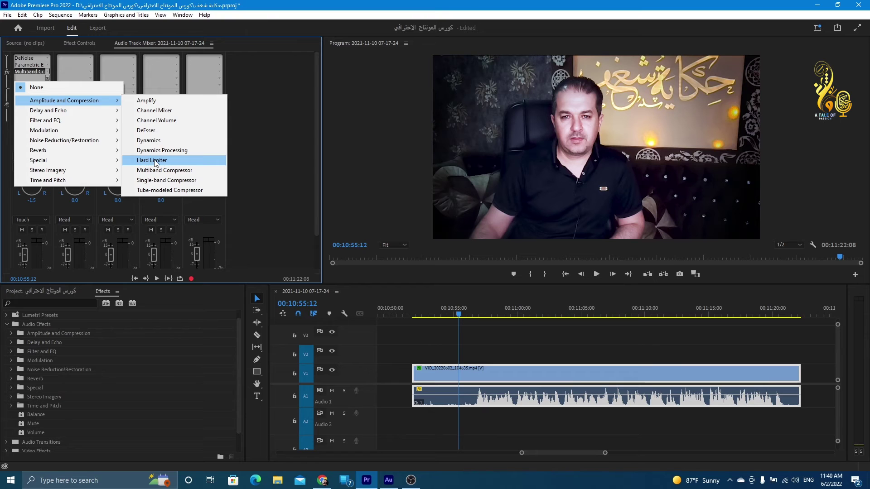
left_click(136, 161)
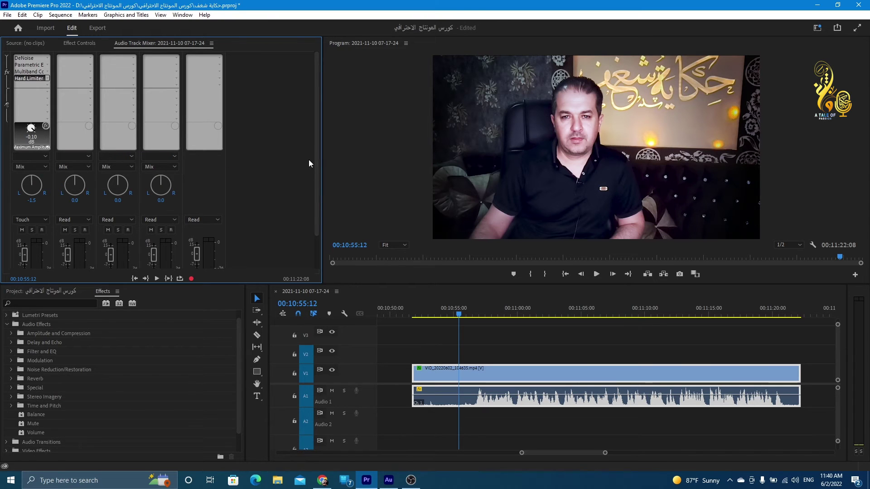
double_click(22, 77)
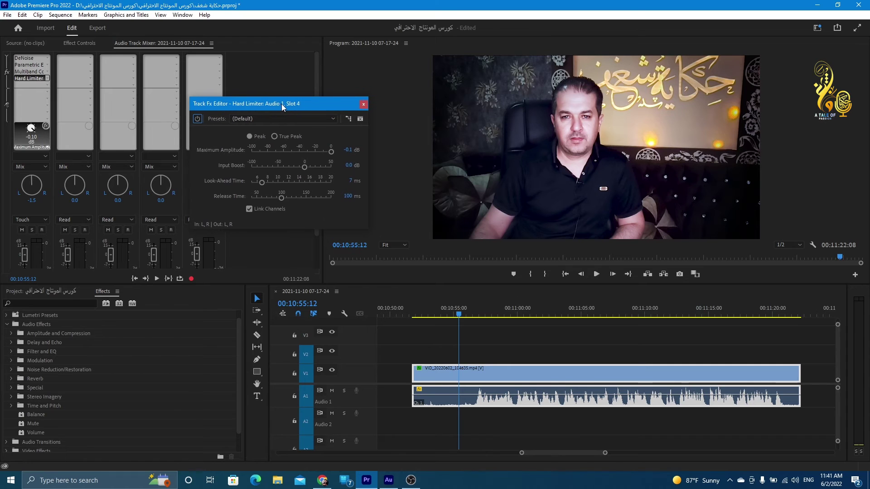
left_click_drag(286, 109, 293, 111)
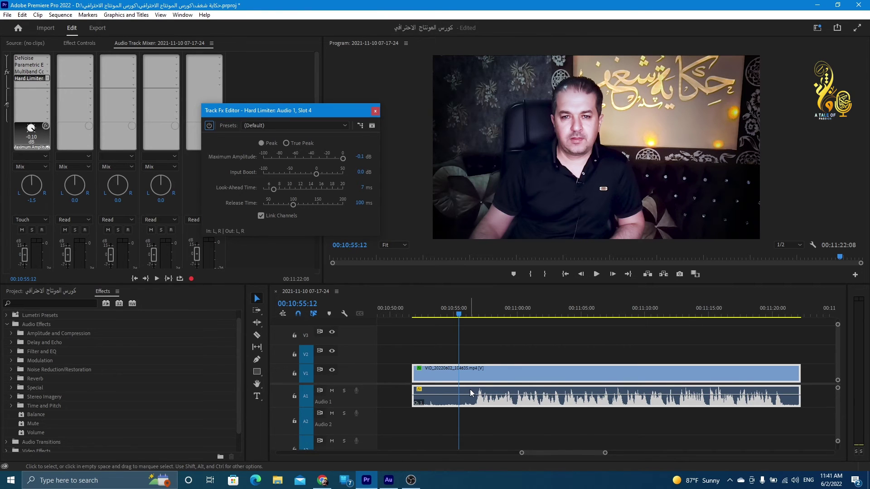
mouse_move(469, 390)
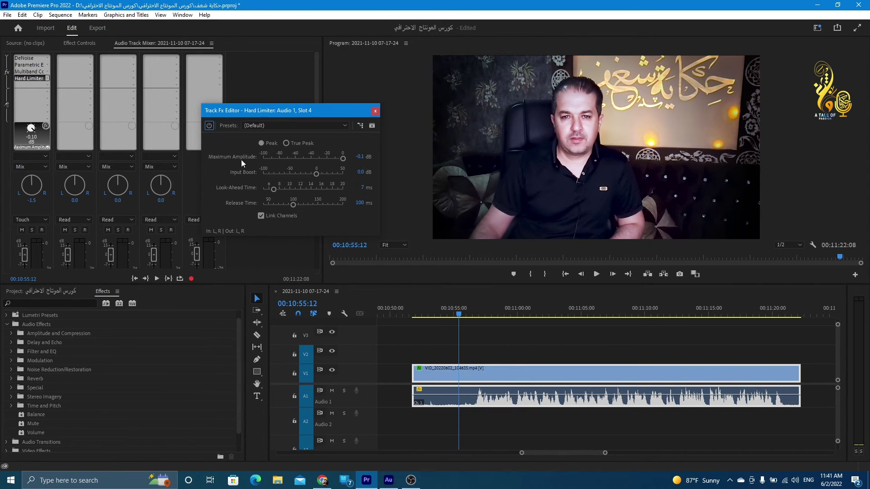
left_click(257, 126)
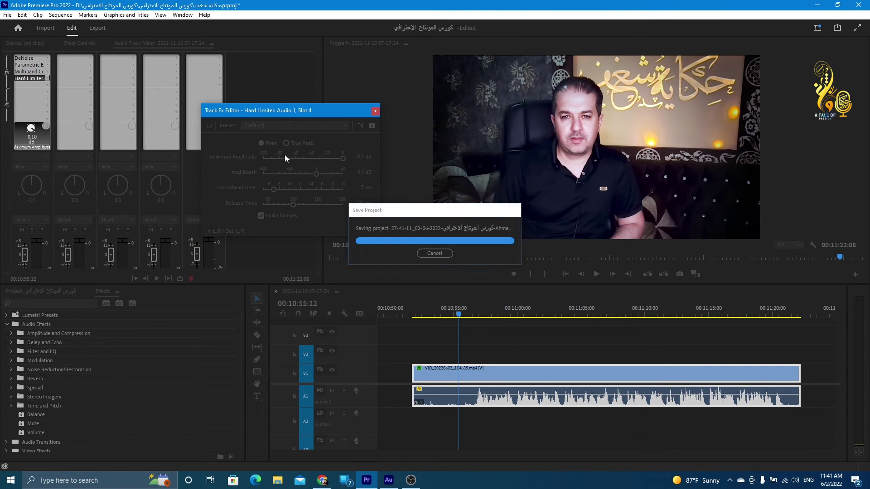
left_click(262, 127)
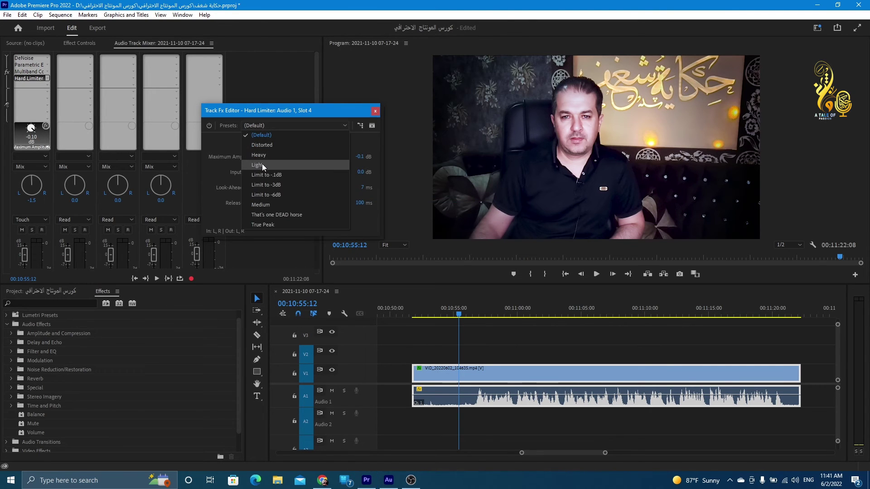
left_click(262, 195)
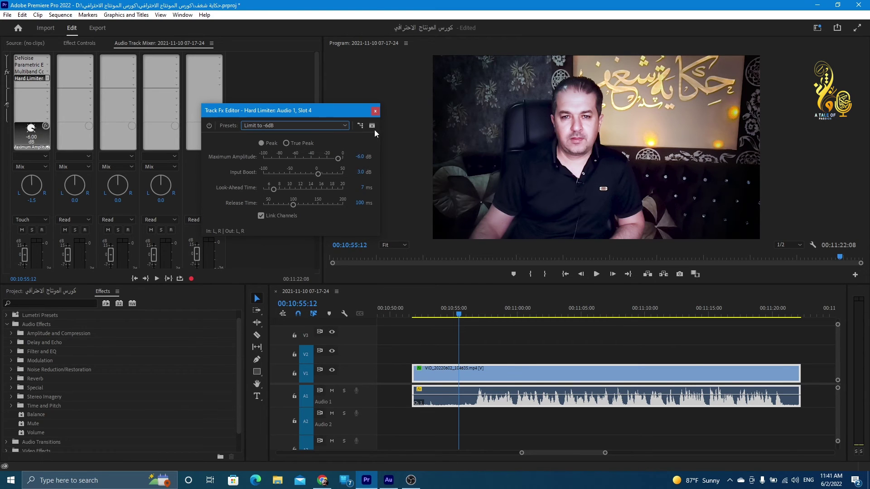
left_click(376, 111)
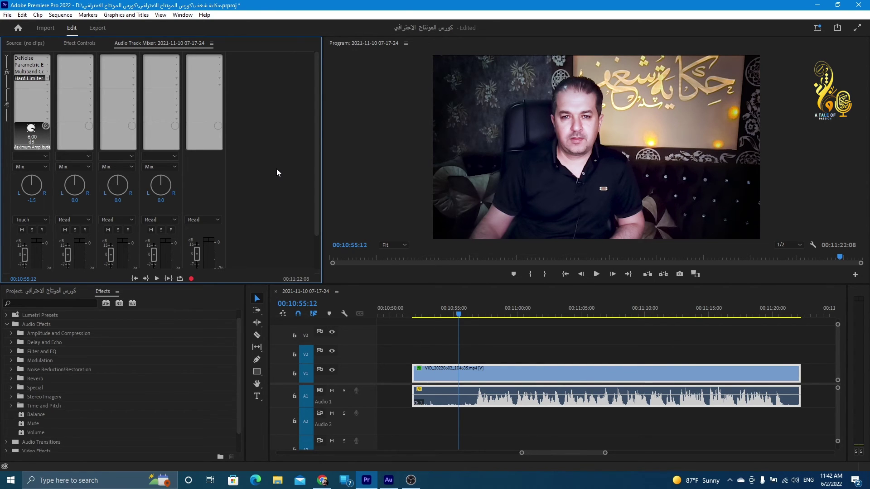
Add a Time and Pitch > Pitch Shifter to Audio 1's fifth effect slot
left_click(46, 86)
mouse_move(29, 188)
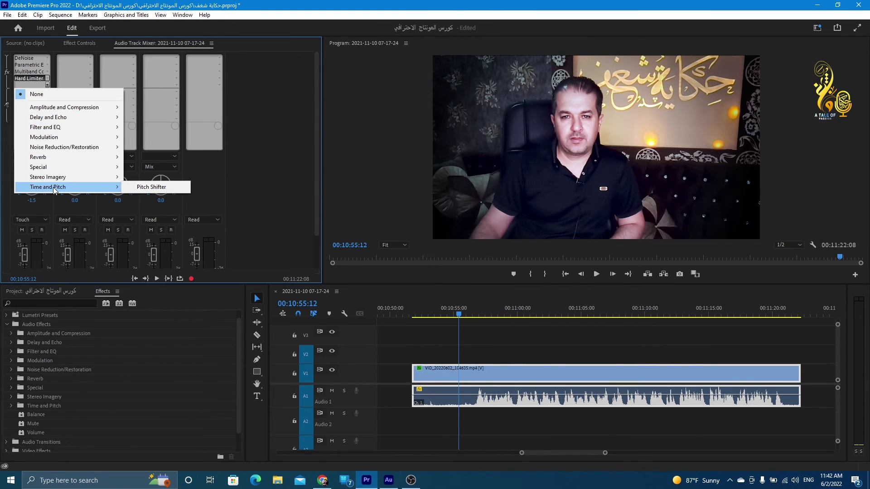
left_click(147, 187)
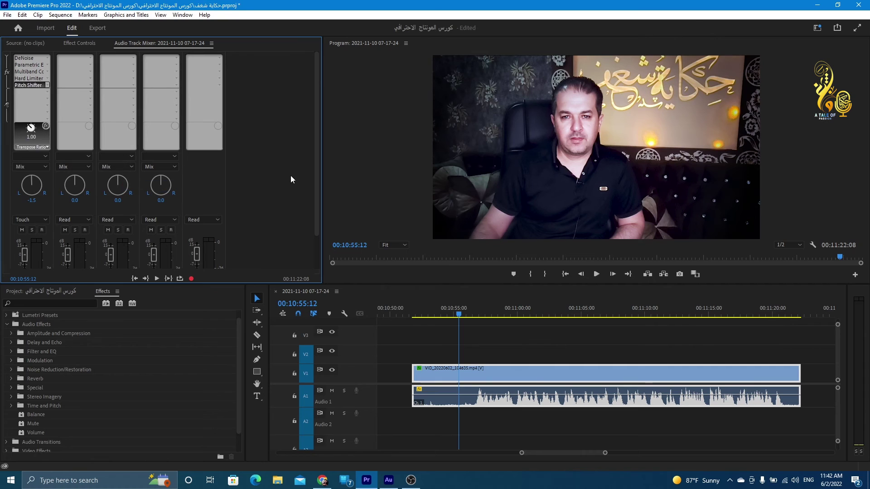
double_click(31, 85)
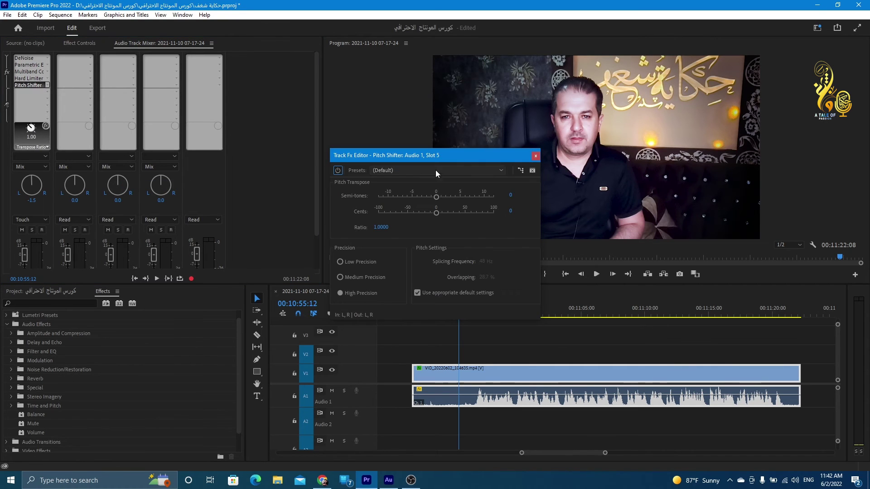
left_click_drag(431, 155, 319, 93)
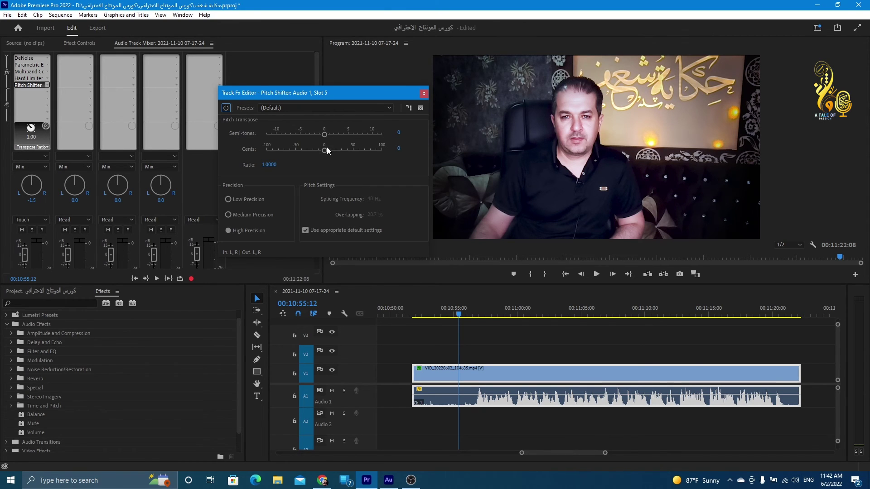
Audition the voice with the pitch lowered 2 semitones, then reset Semi-tones to 0
left_click(475, 314)
key("space")
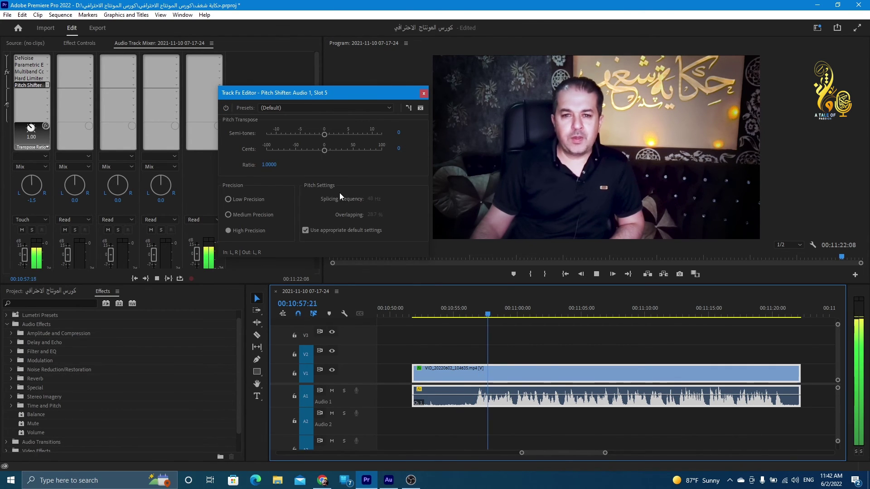
key("space")
left_click_drag(324, 135, 316, 138)
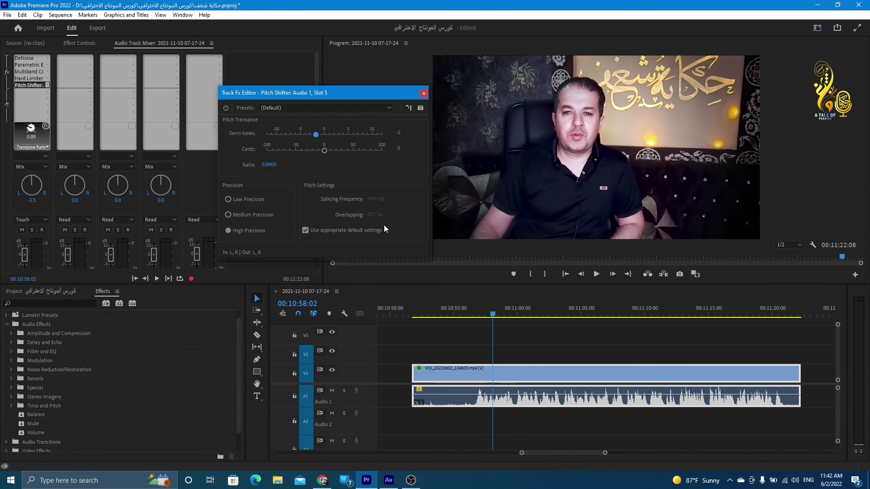
key("space")
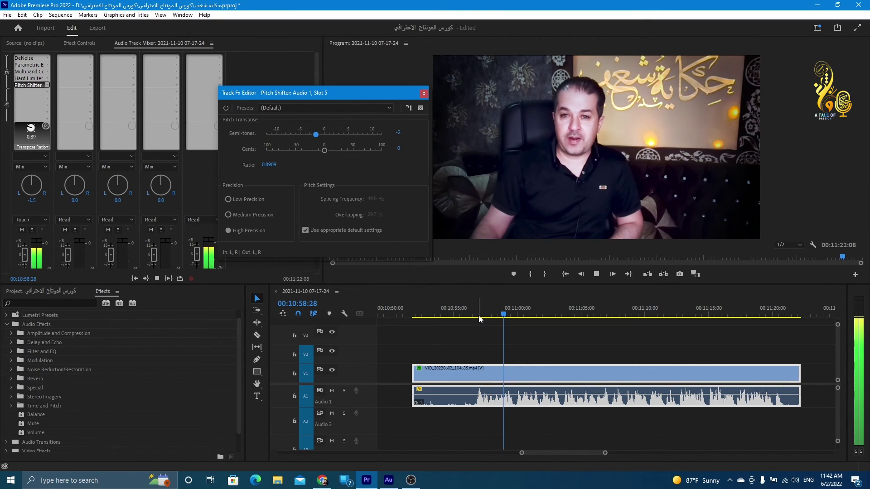
key("space")
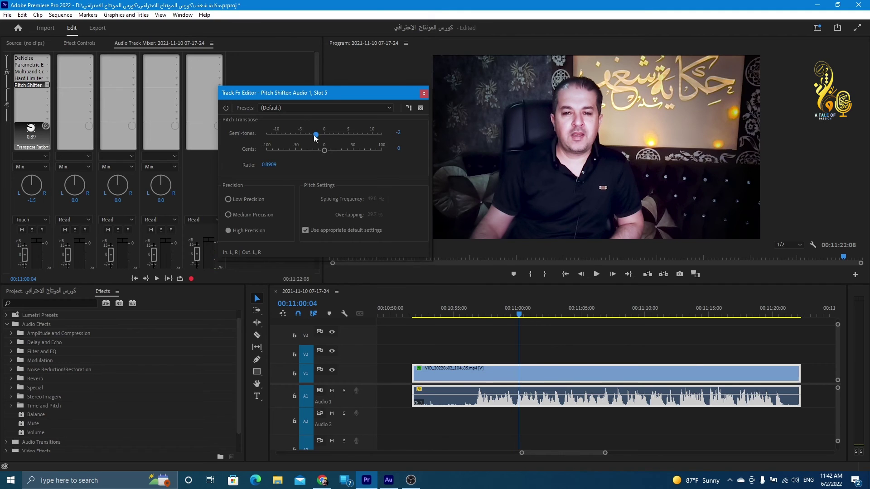
left_click_drag(316, 135, 323, 134)
Set the Pitch Shifter to -20 cents and listen to the result
left_click(313, 147)
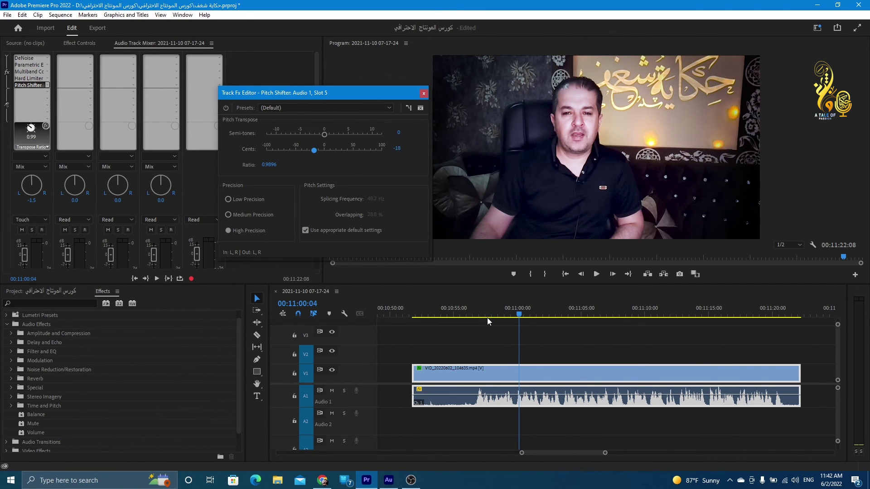
key("space")
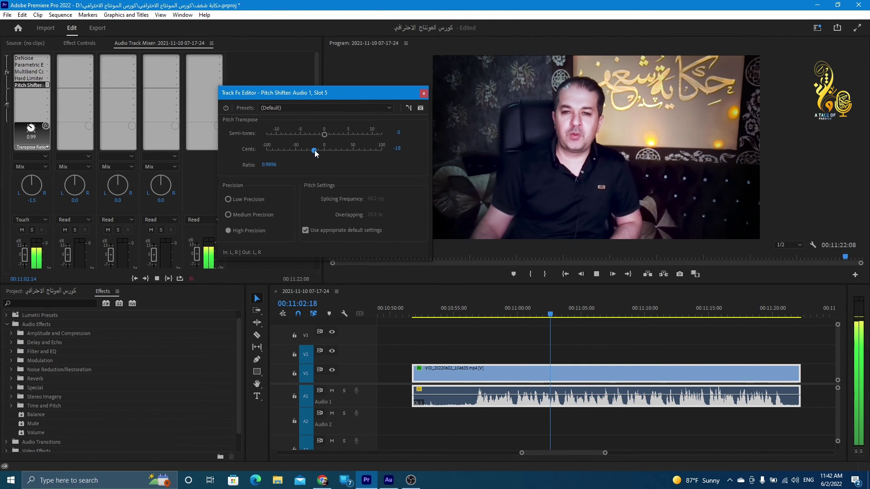
key("space")
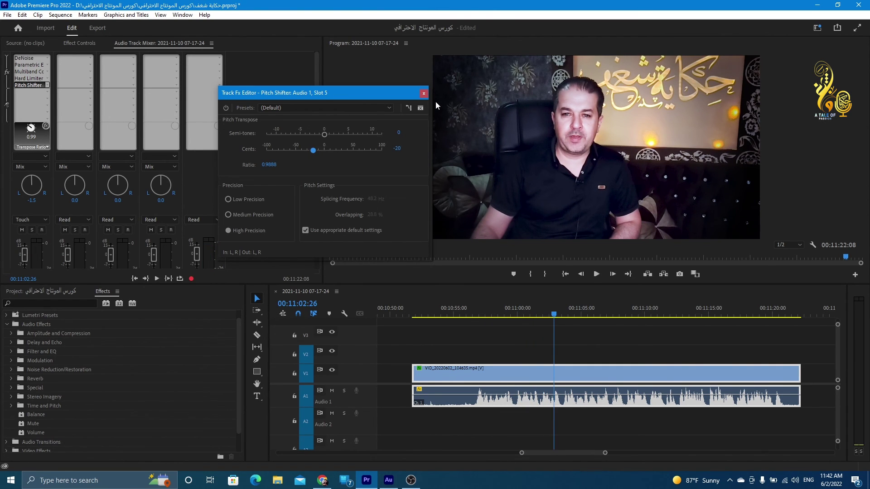
left_click(423, 94)
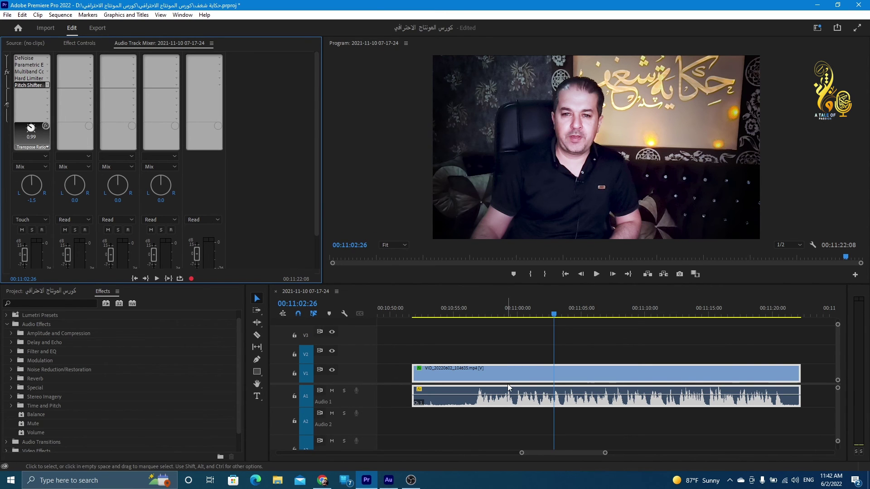
key("space")
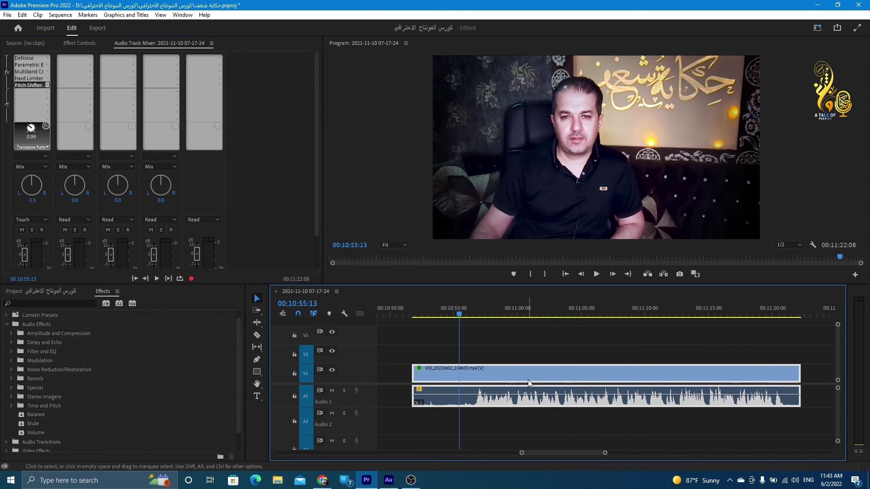
left_click(528, 380)
mouse_move(528, 379)
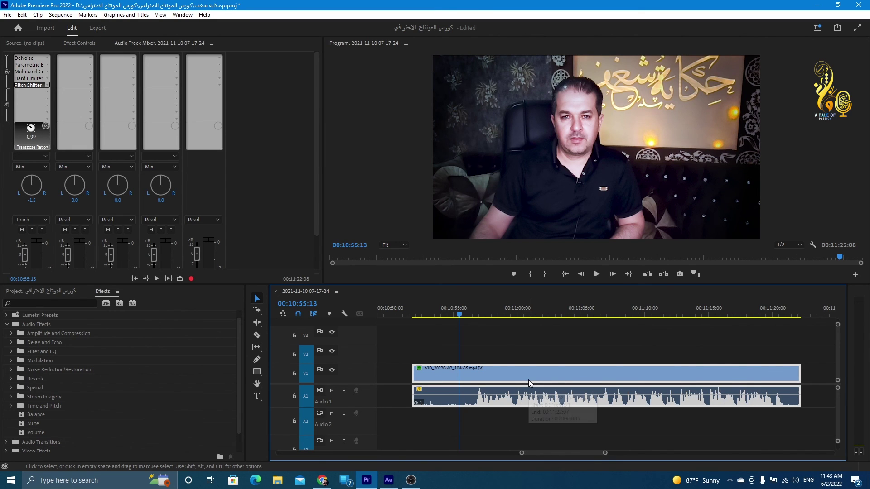